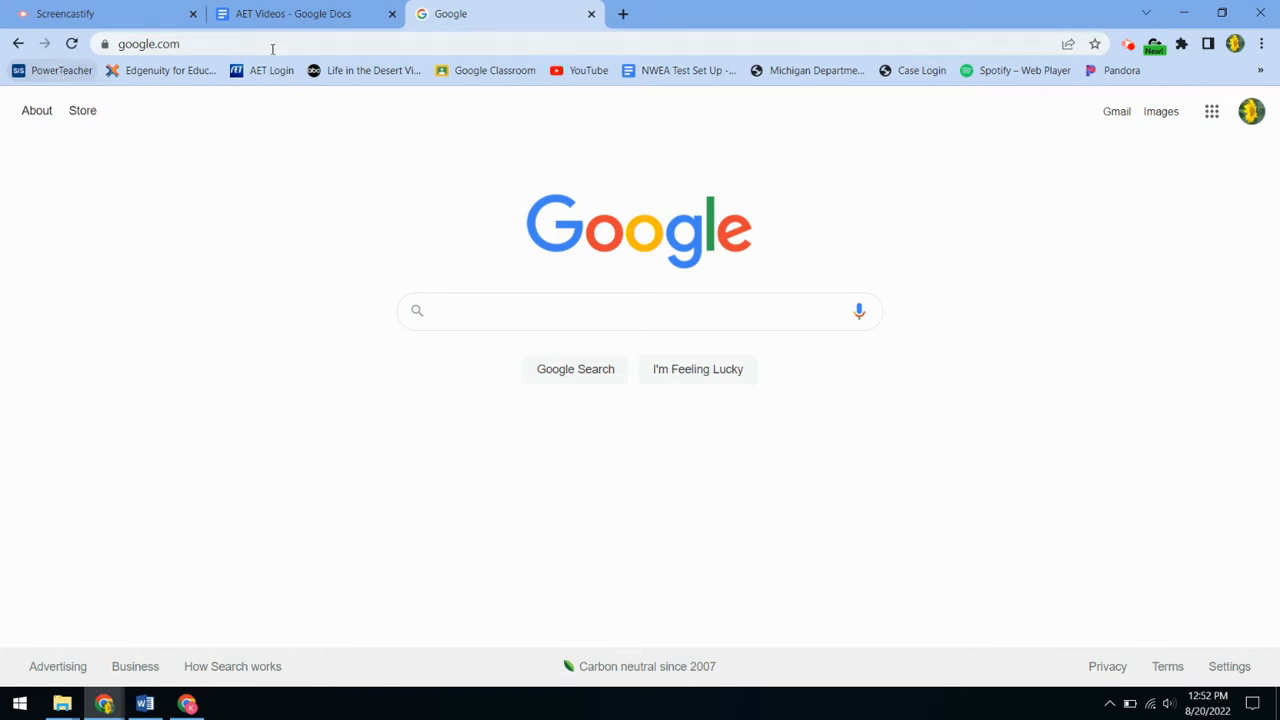
Step: Log in to AET with the student's username and password and open the Project/Experience Manager
left_click(250, 81)
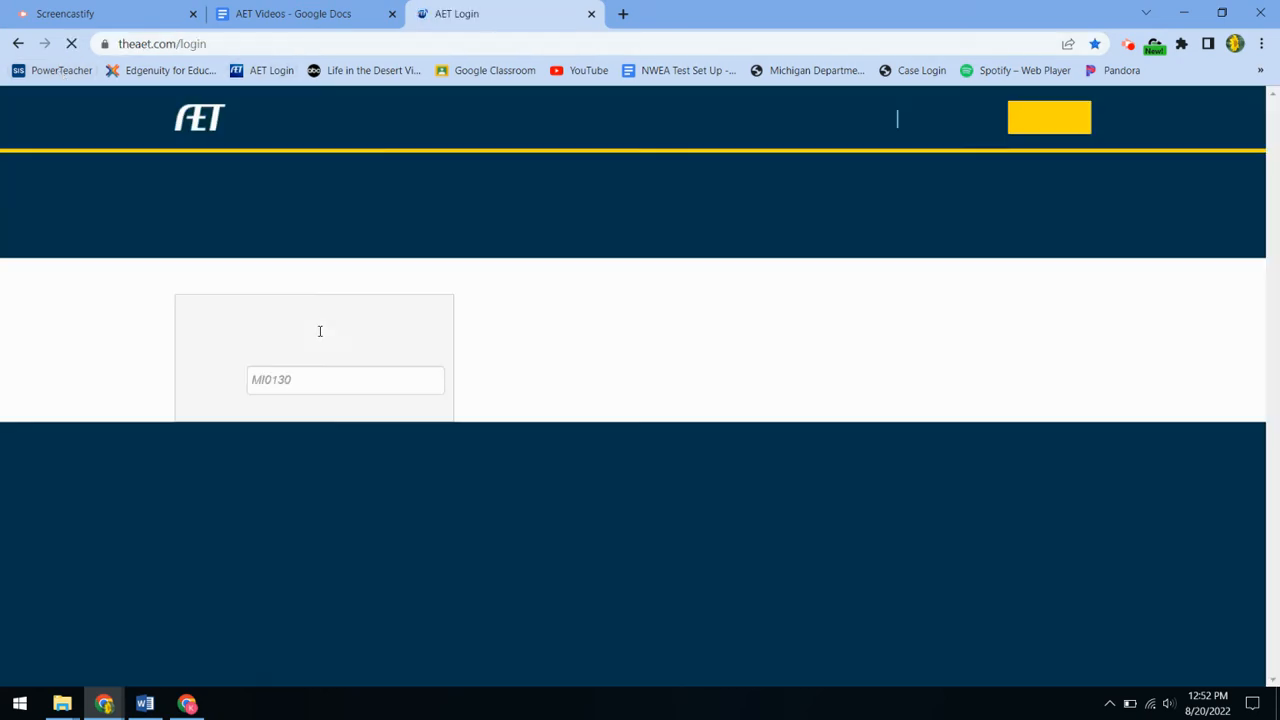
type("26")
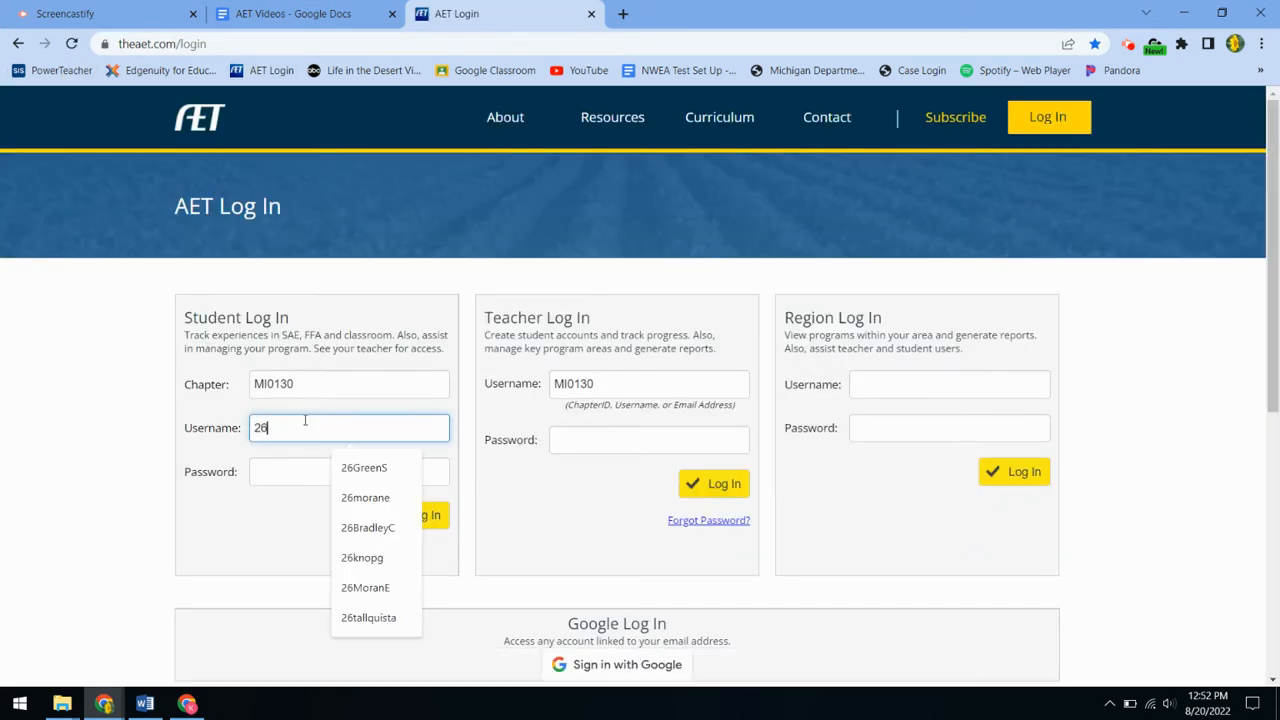
left_click(352, 468)
left_click(337, 472)
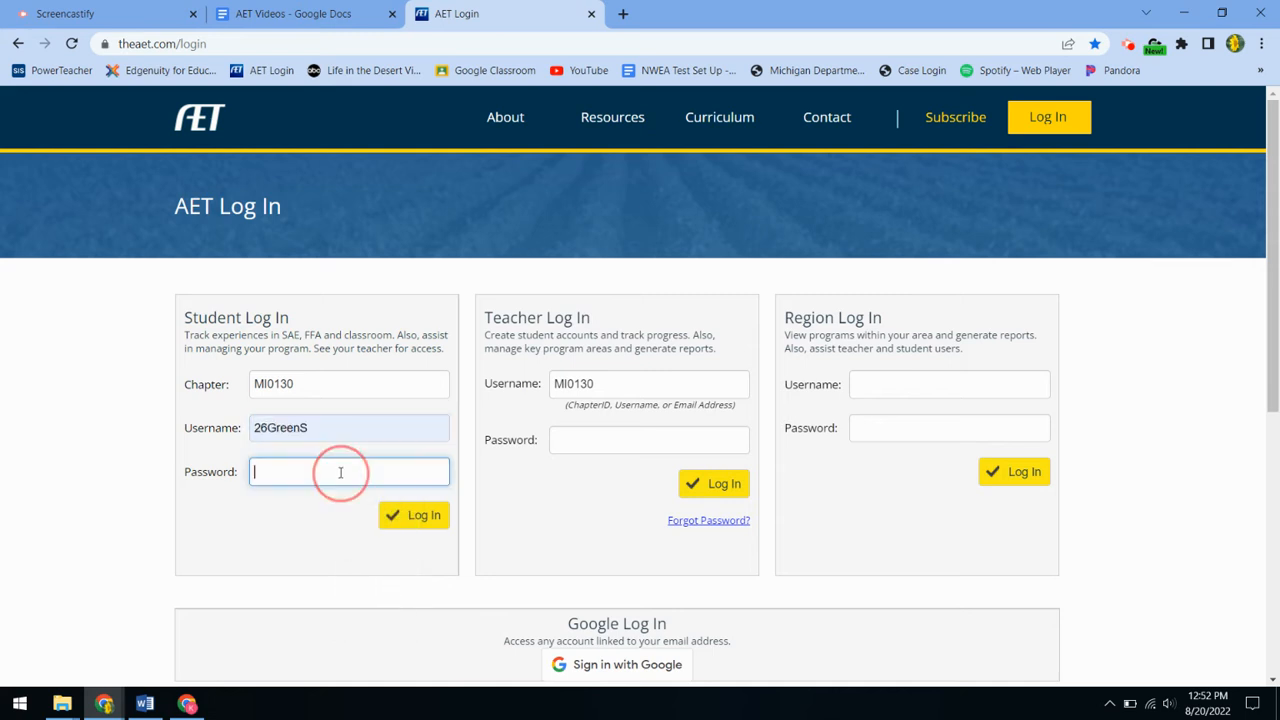
type("*****")
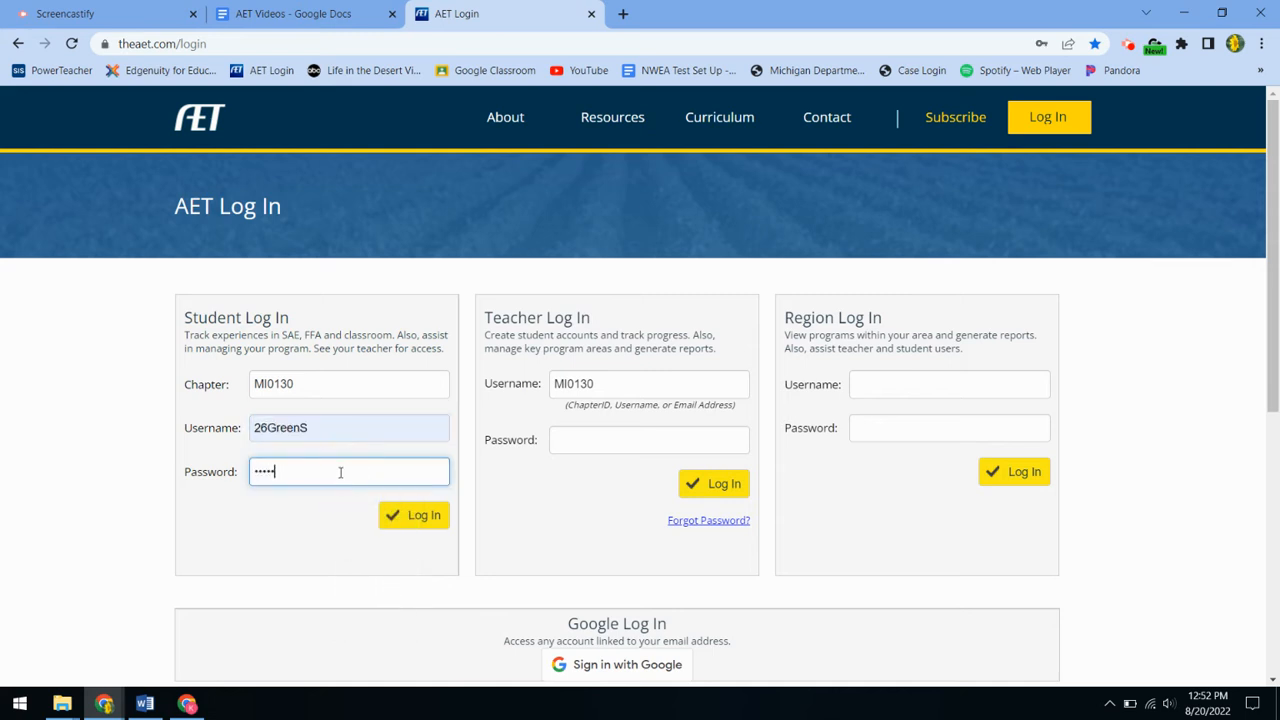
left_click(391, 522)
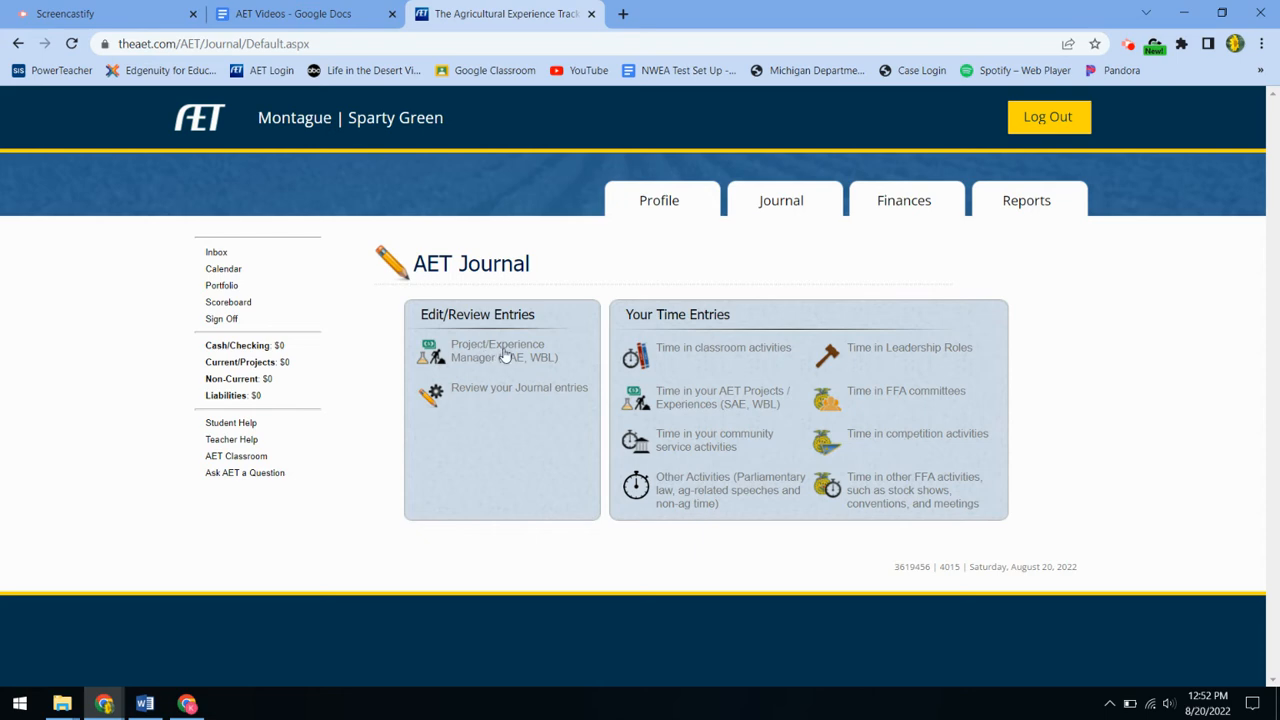
left_click(505, 356)
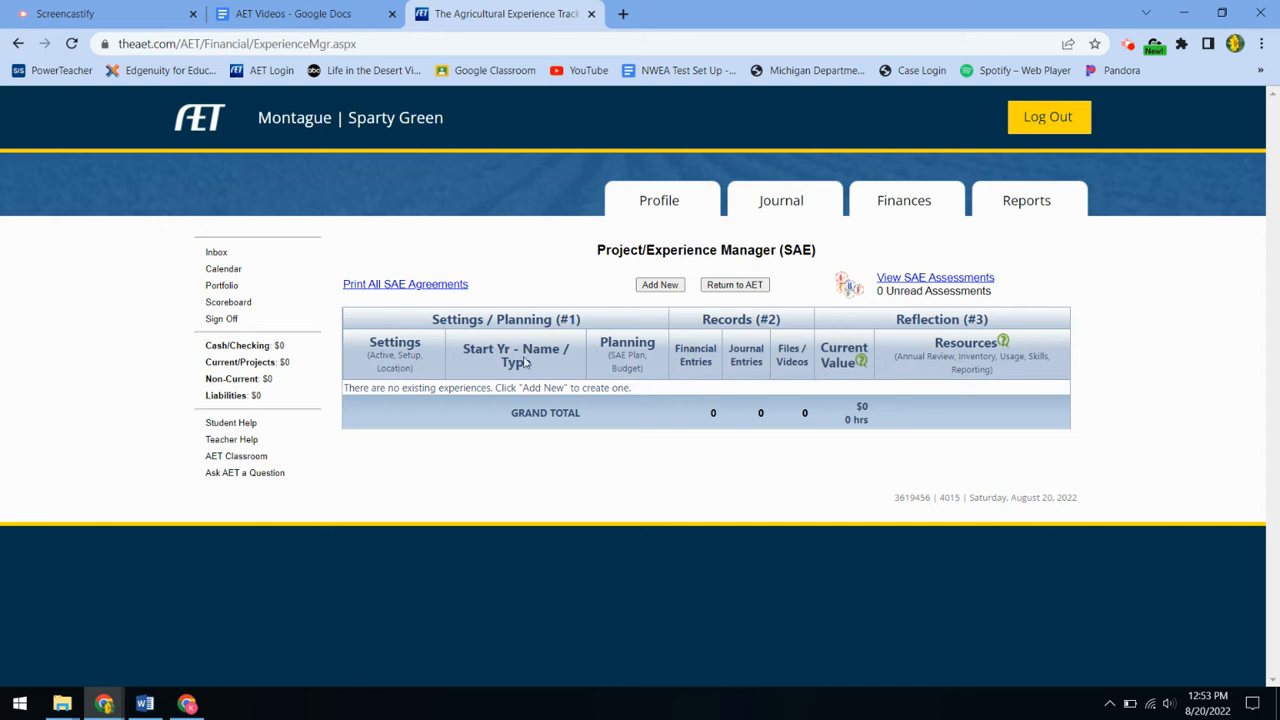
Step: Add the experience 'Weesies Brothers Garden Center' as a Paid Placement under Plant Systems, Nursery Operations
left_click(661, 288)
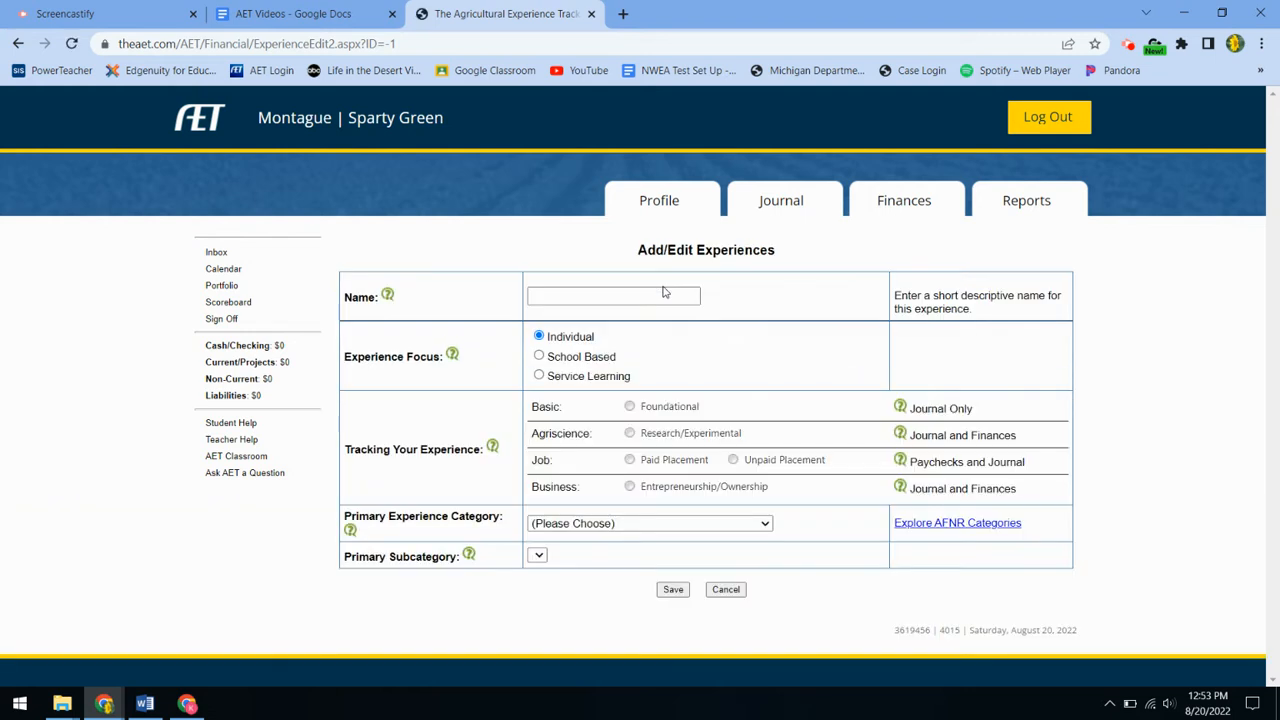
left_click(657, 295)
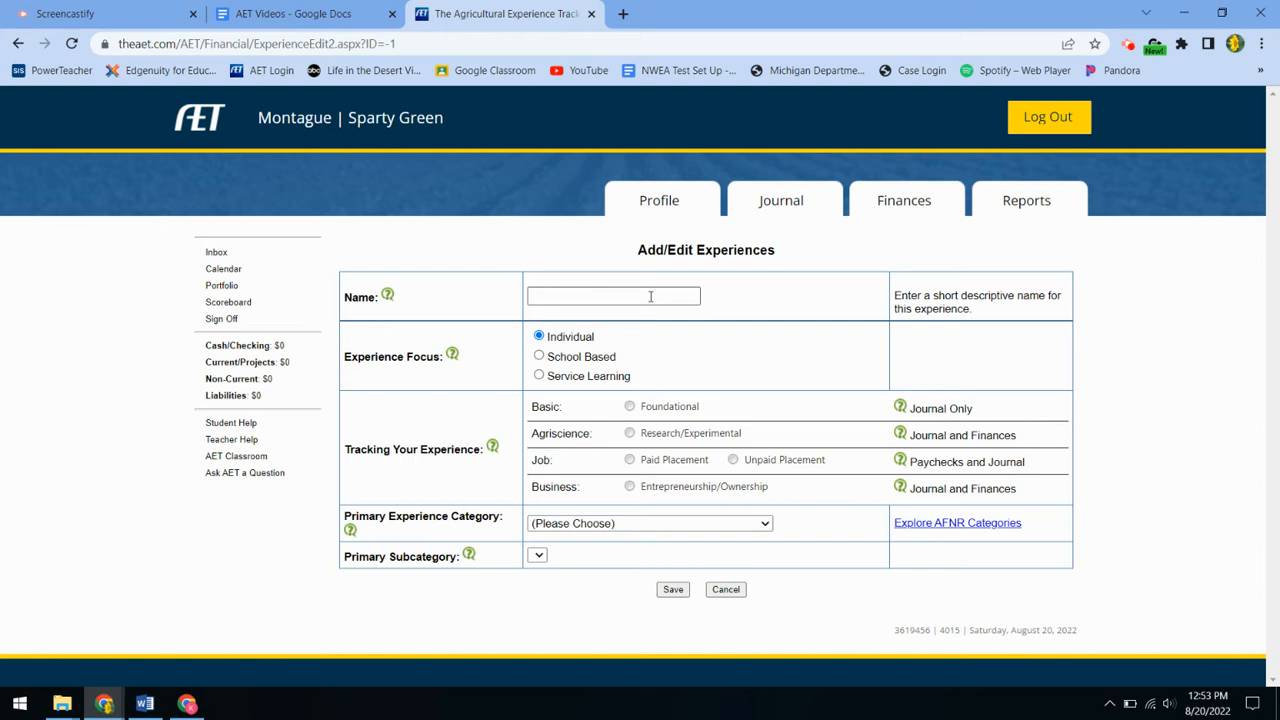
left_click(650, 297)
type("W")
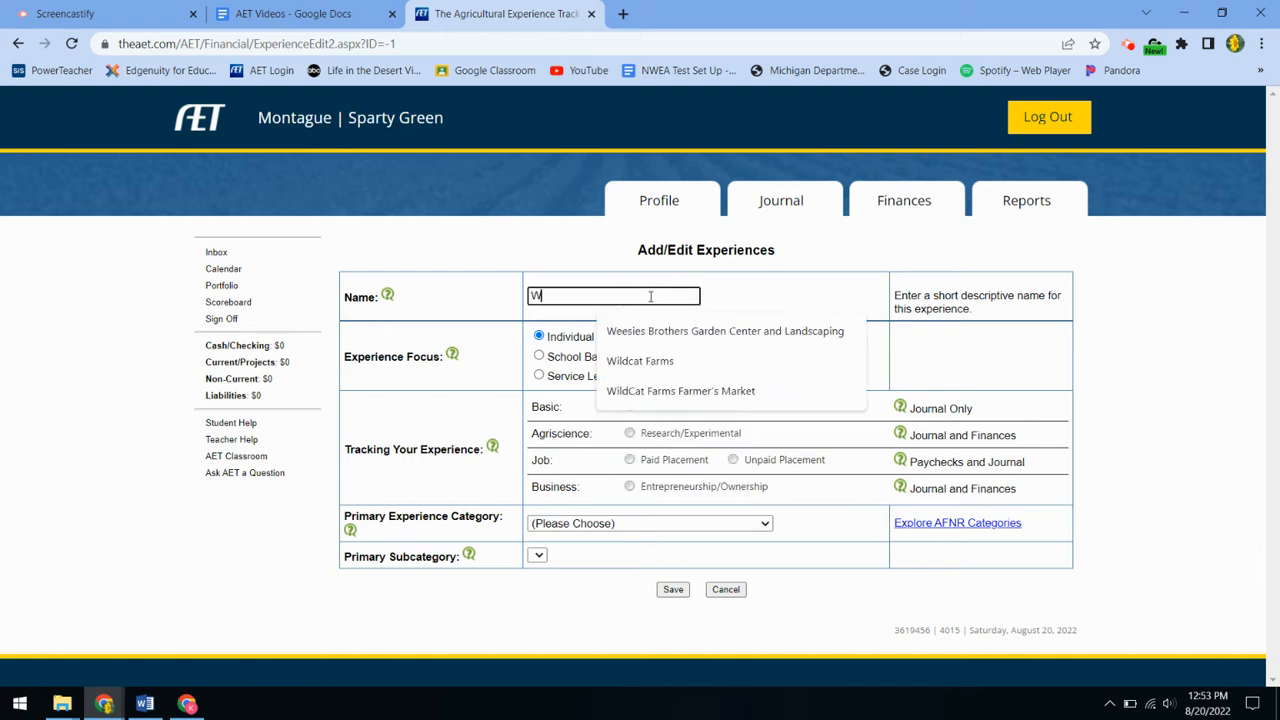
type("eesies Brother")
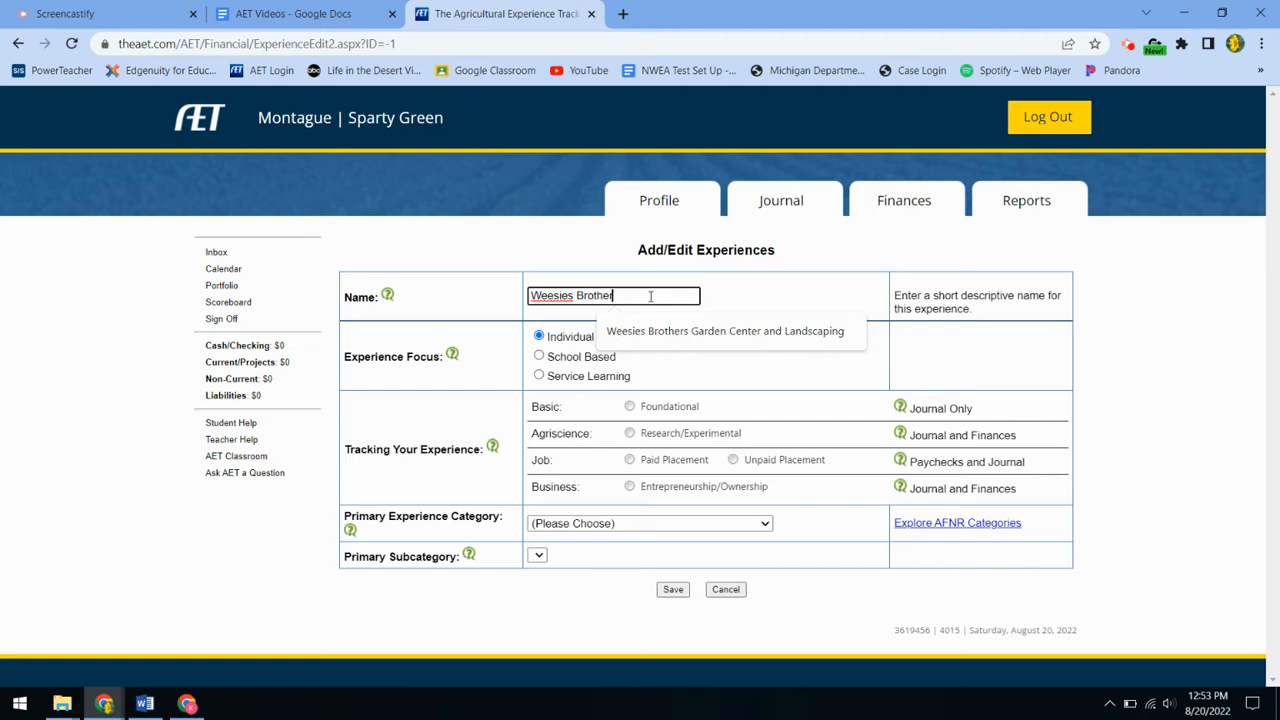
type("s Garden Center")
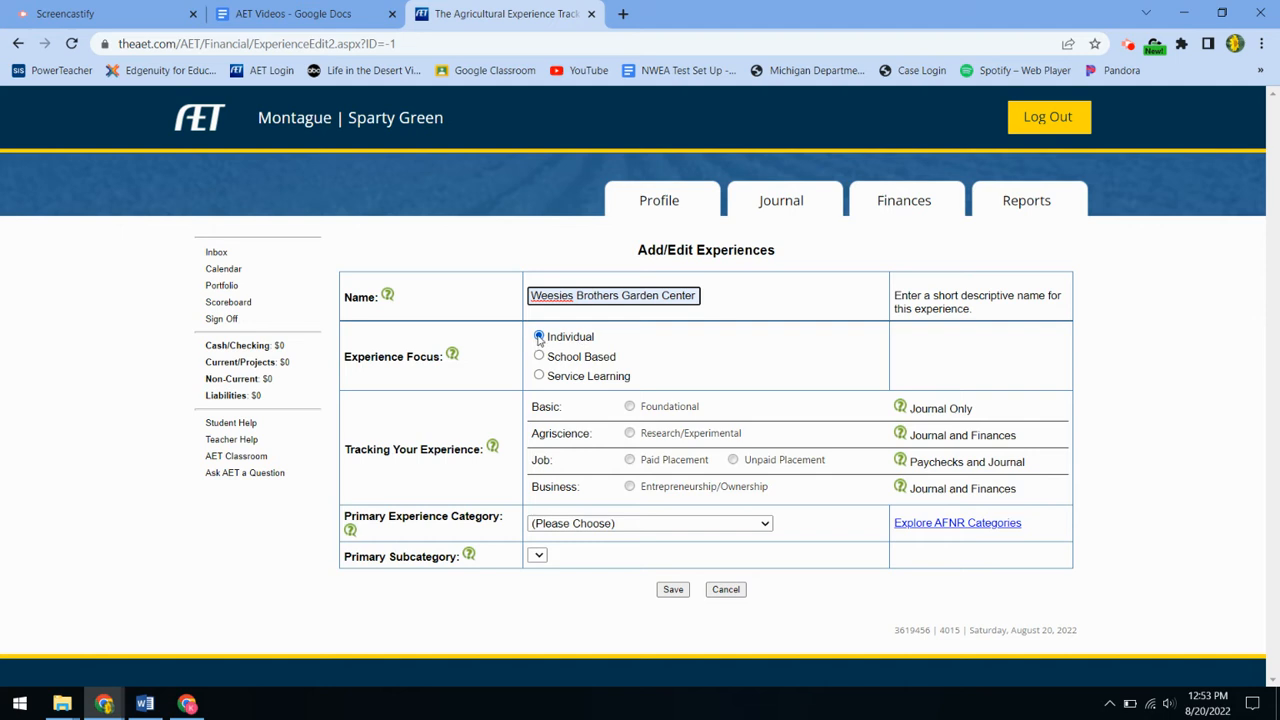
left_click(630, 460)
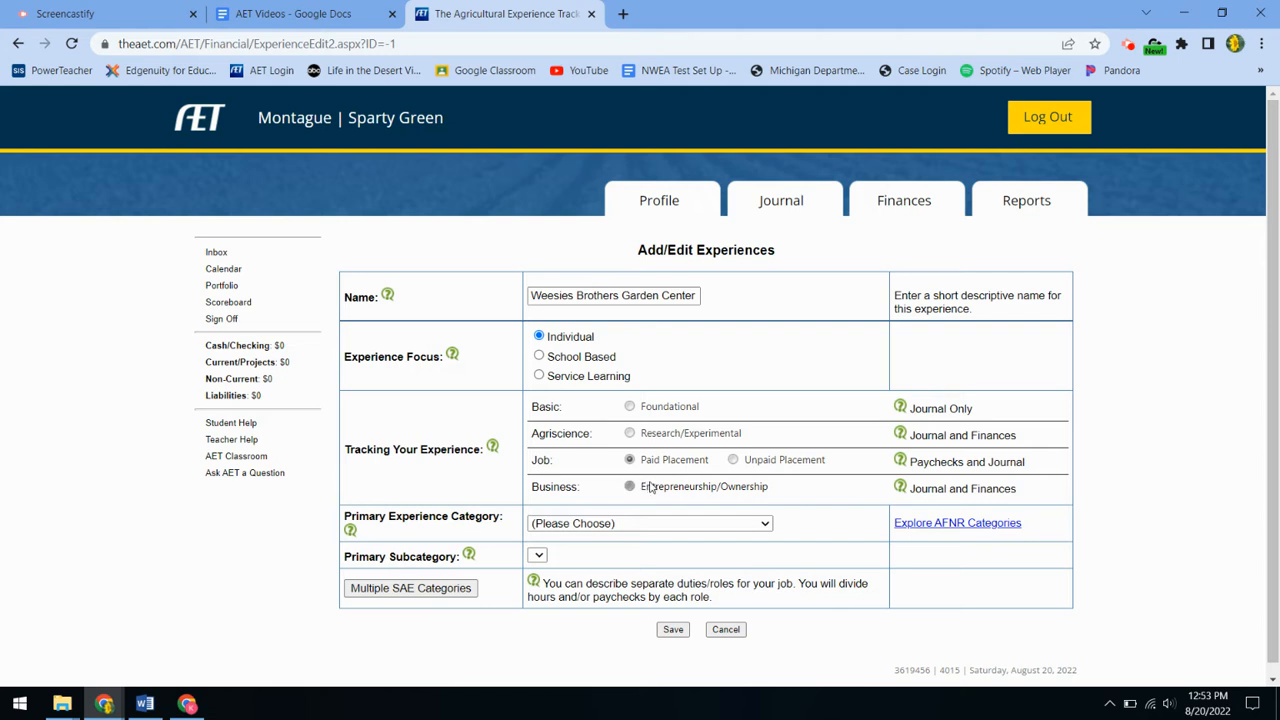
left_click(622, 526)
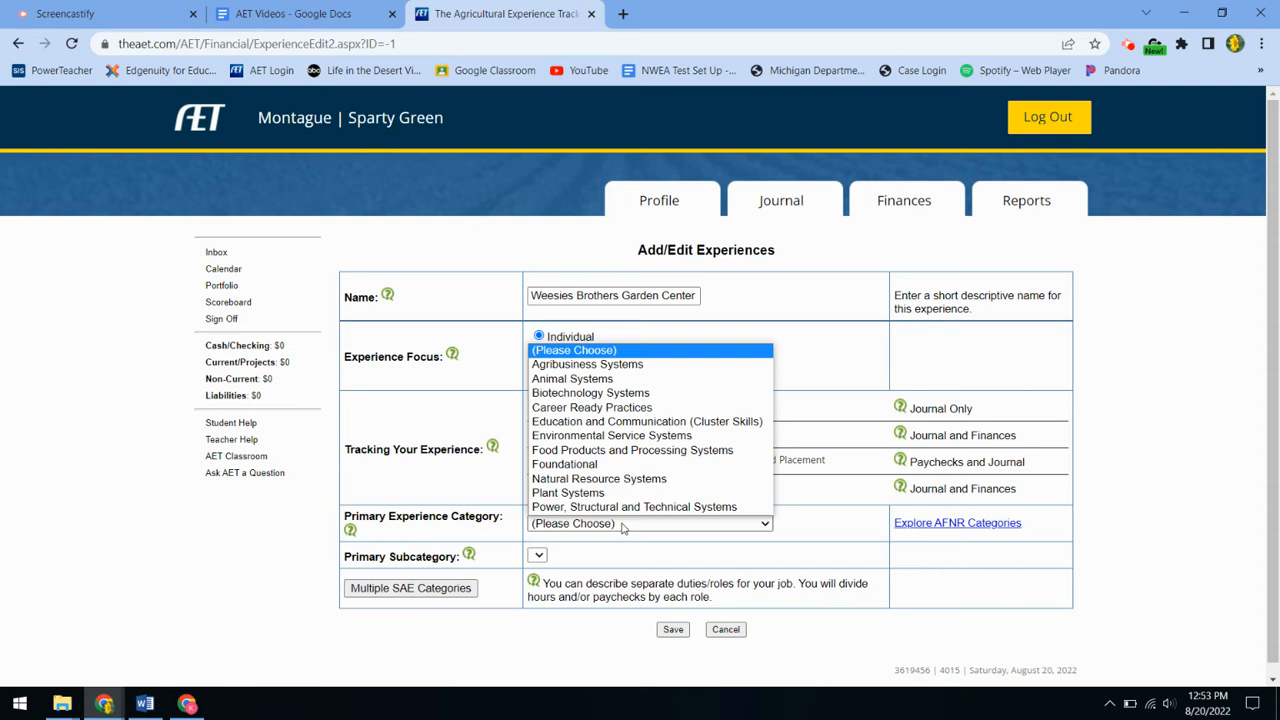
left_click(604, 493)
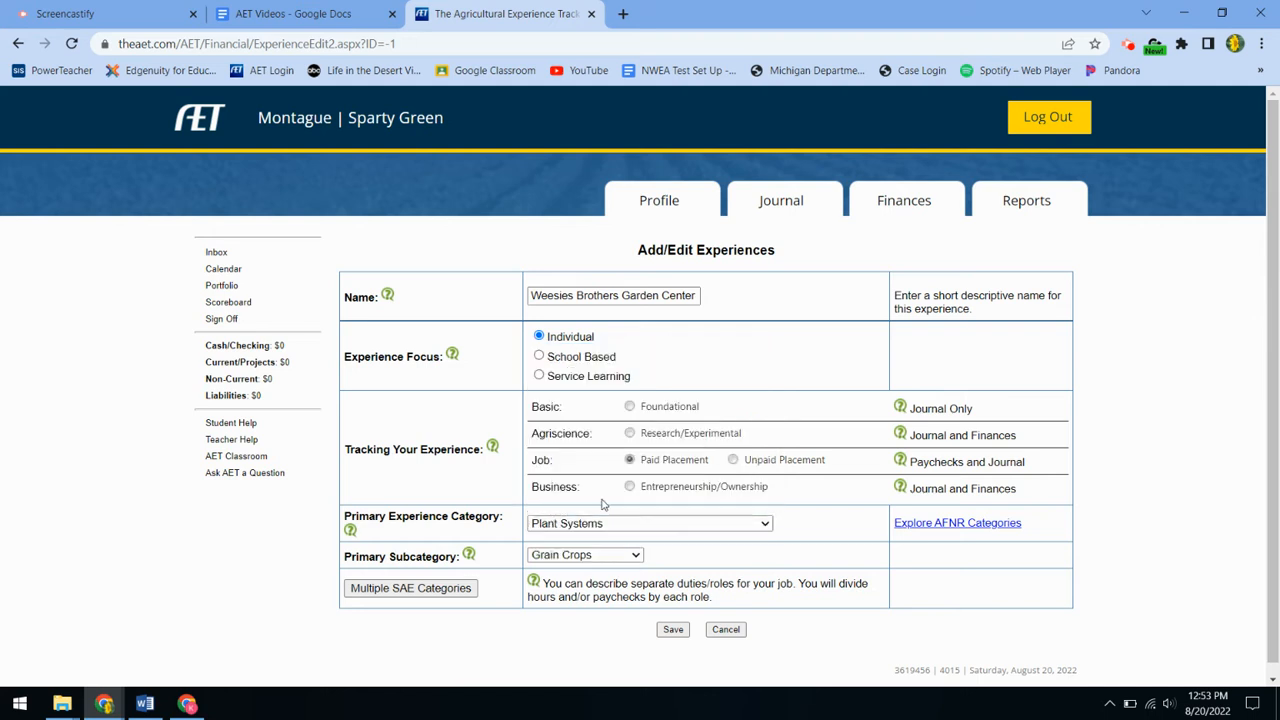
left_click(606, 556)
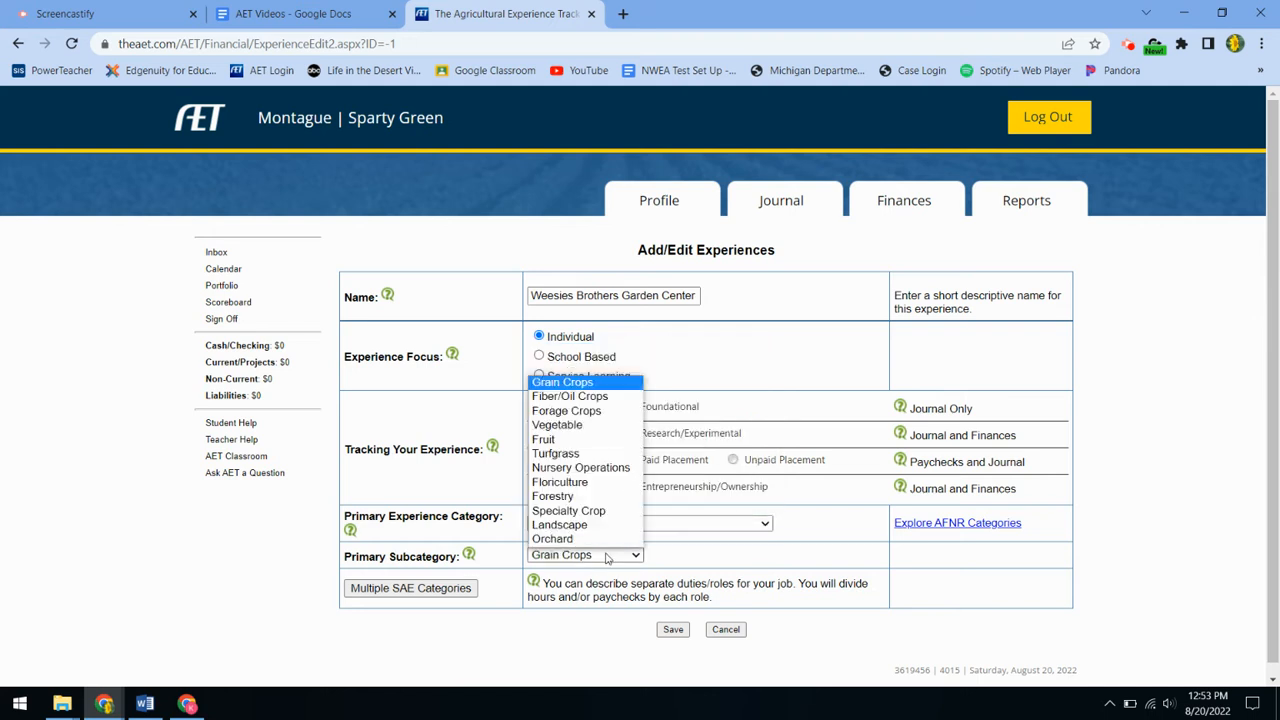
left_click(600, 470)
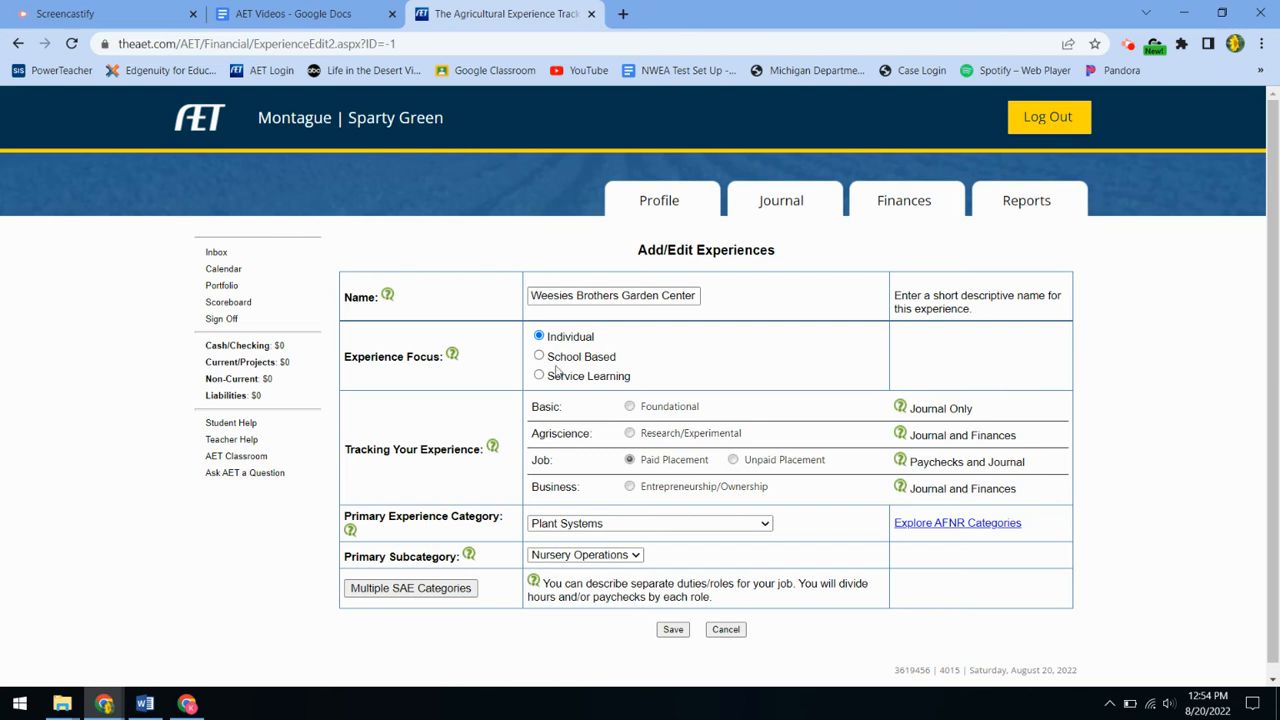
left_click(671, 629)
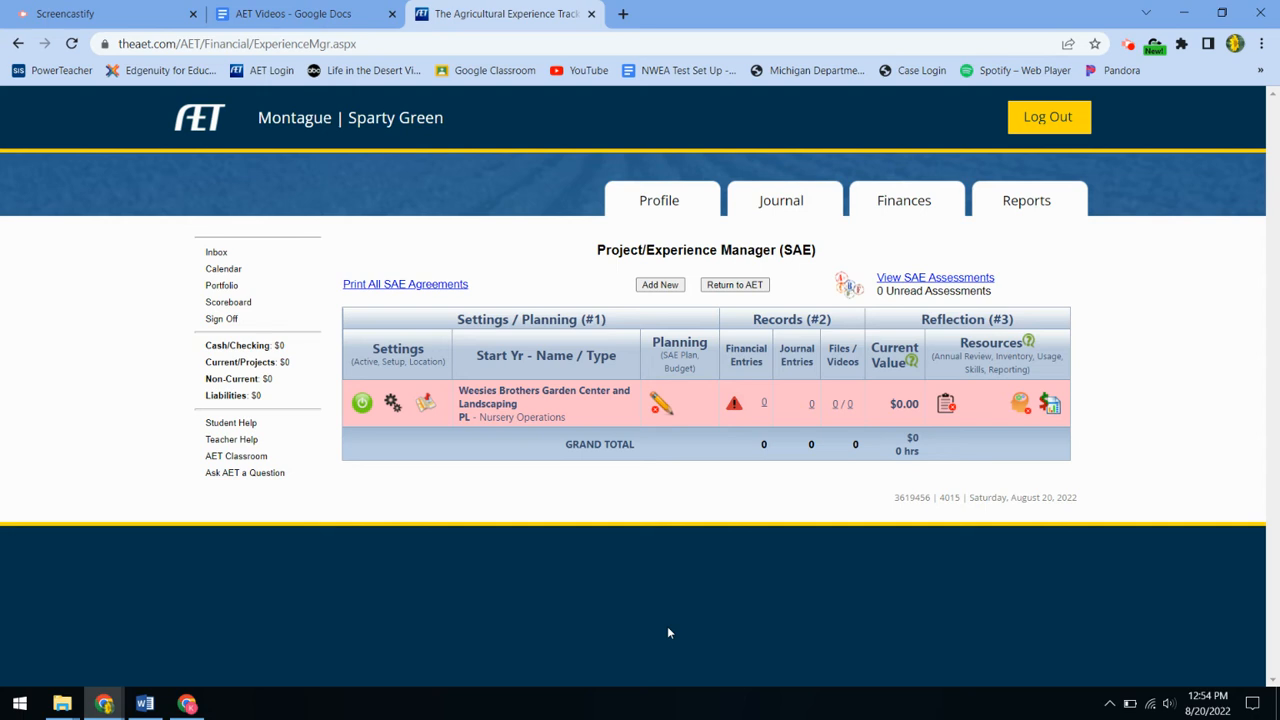
Step: Open the SAE plan and describe the motivation: a summer job to make money
left_click(660, 402)
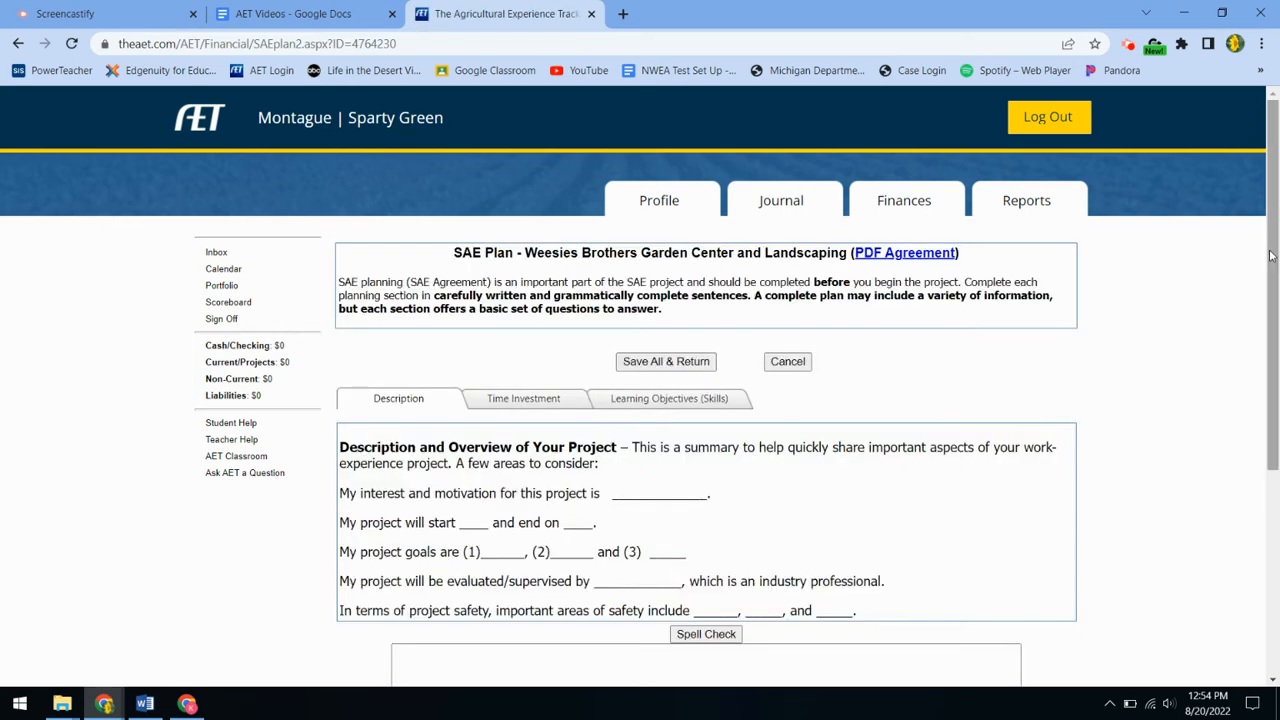
left_click_drag(1272, 255, 1250, 379)
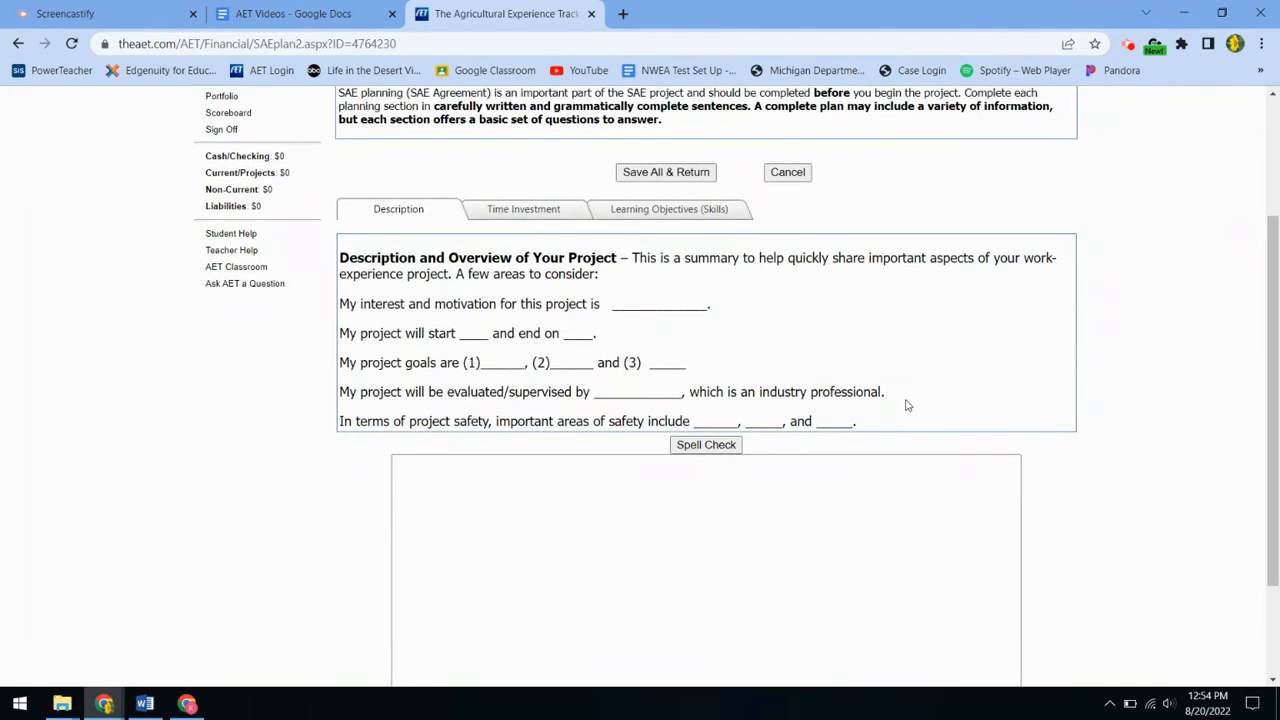
left_click(728, 479)
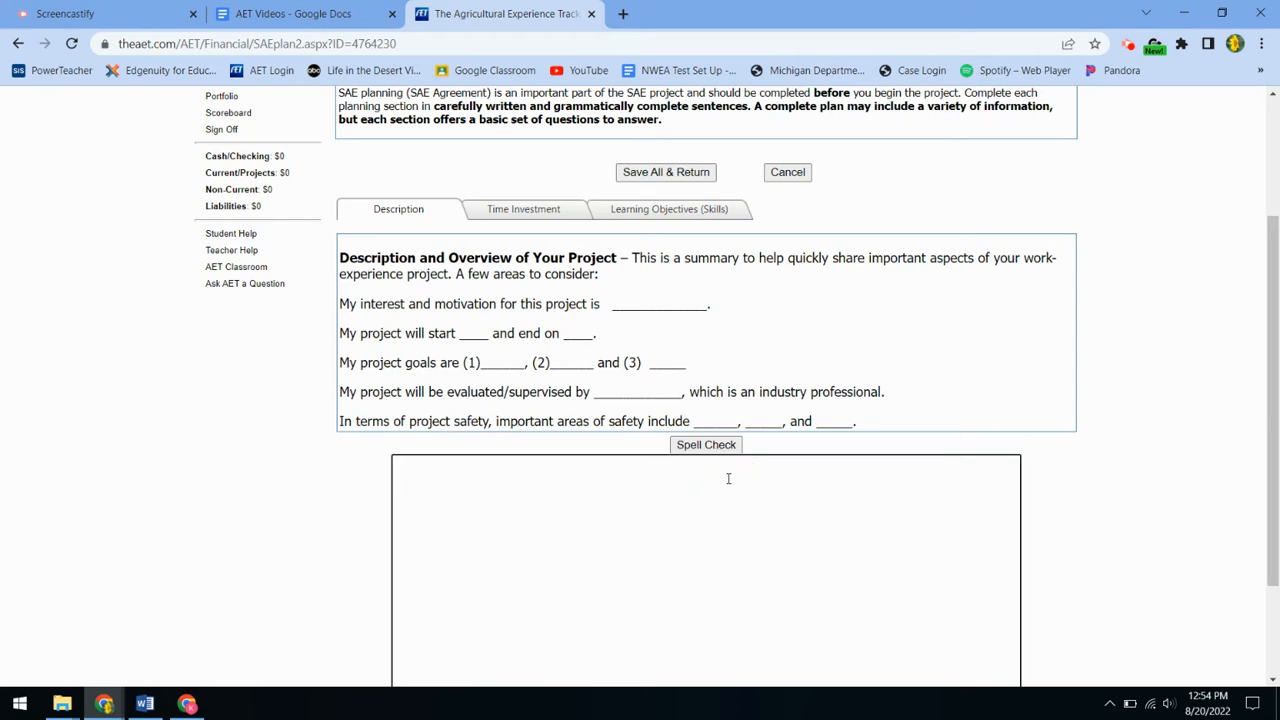
type("My interested")
key("BackSpace")
key("BackSpace")
key("BackSpace")
type("and motivation was to have a")
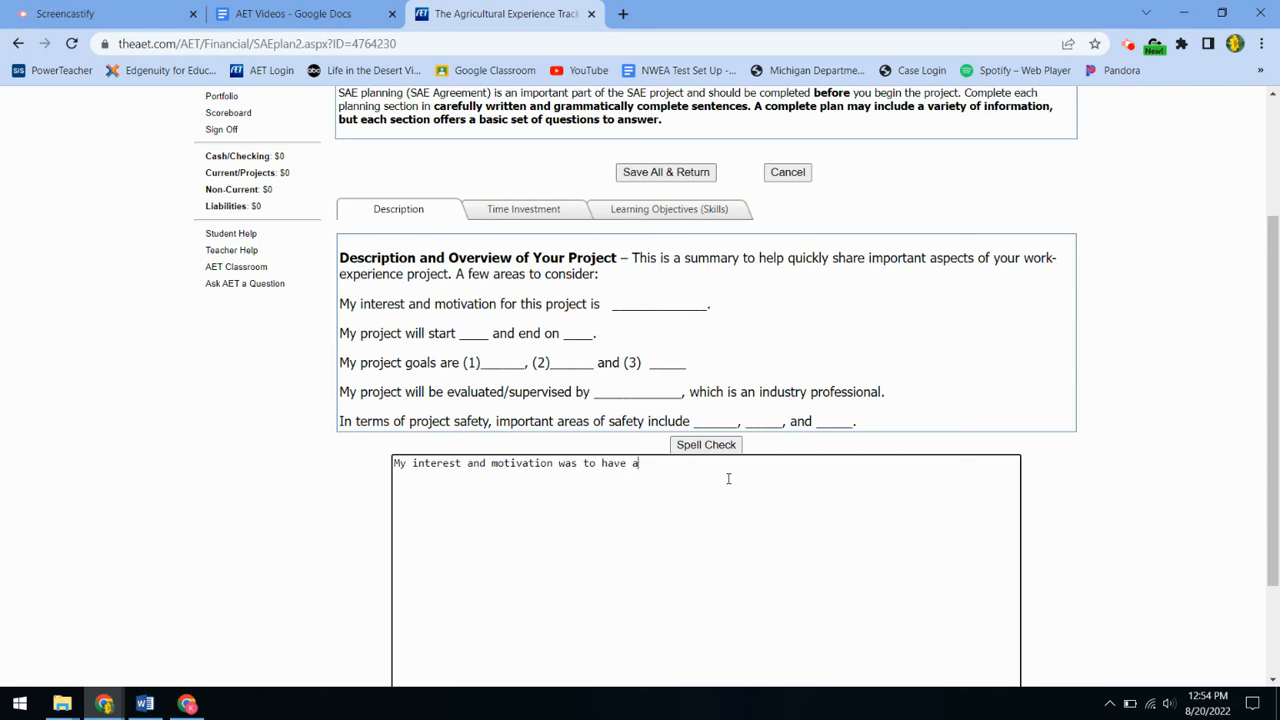
type(" summer job and make money. I started working on JUNE")
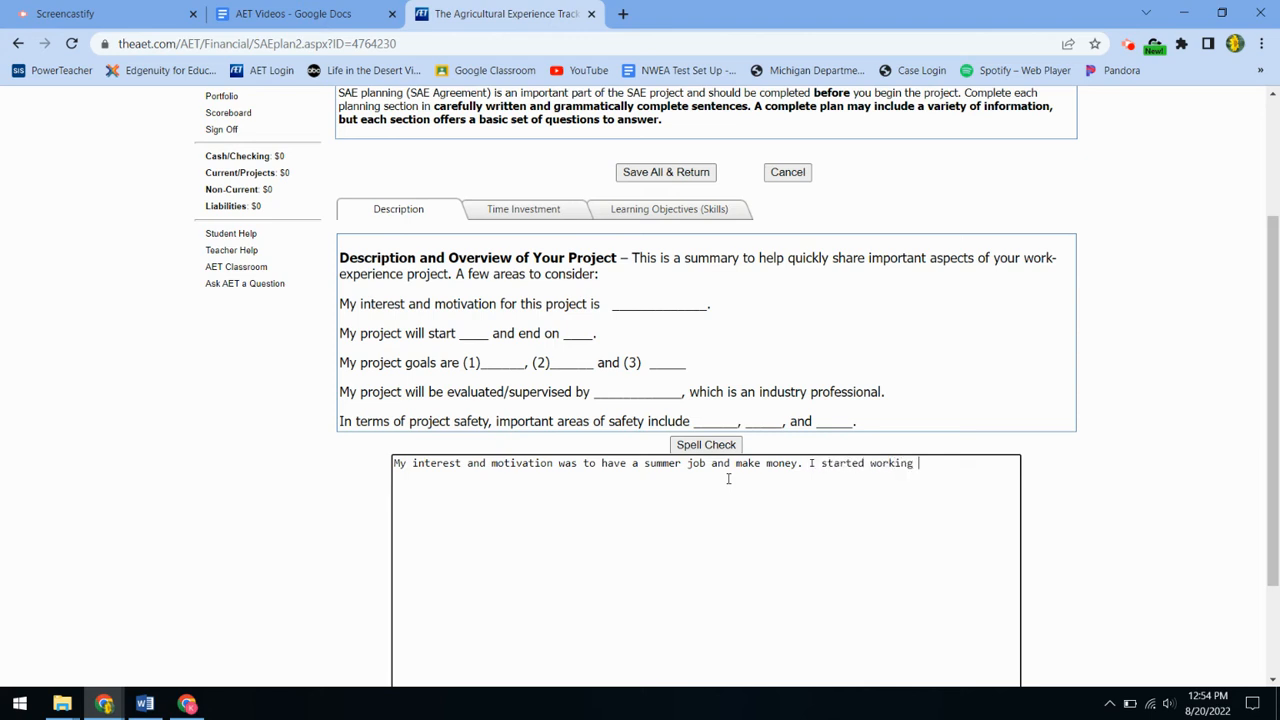
Step: Add the work dates, starting June 1, 2022 with a last day of August 19, 2022
key("BackSpace")
key("BackSpace")
key("BackSpace")
type("une 1, 2022 and I am siltl")
key("BackSpace")
key("BackSpace")
key("BackSpace")
key("BackSpace")
type("till working")
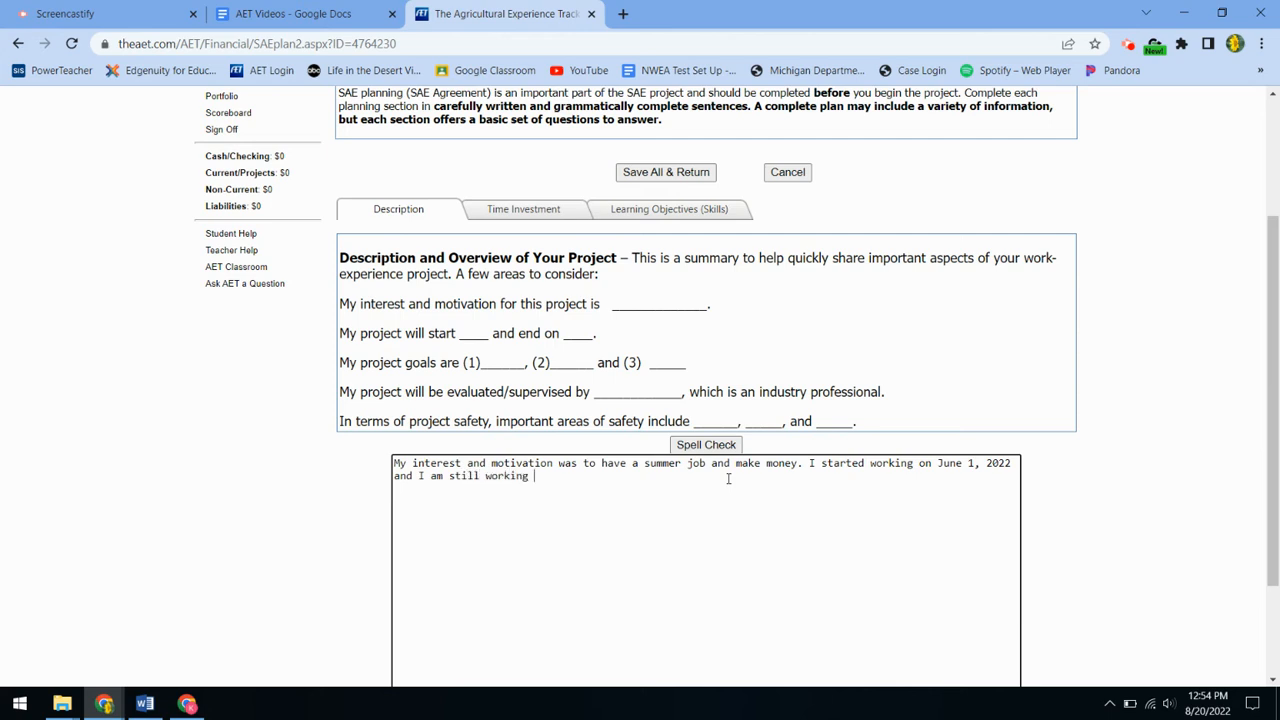
type(" OR I")
key("BackSpace")
type("my lad")
key("BackSpace")
type("sy day")
key("BackSpace")
key("BackSpace")
key("BackSpace")
key("BackSpace")
key("BackSpace")
type("t day was August 19, 2022. My g")
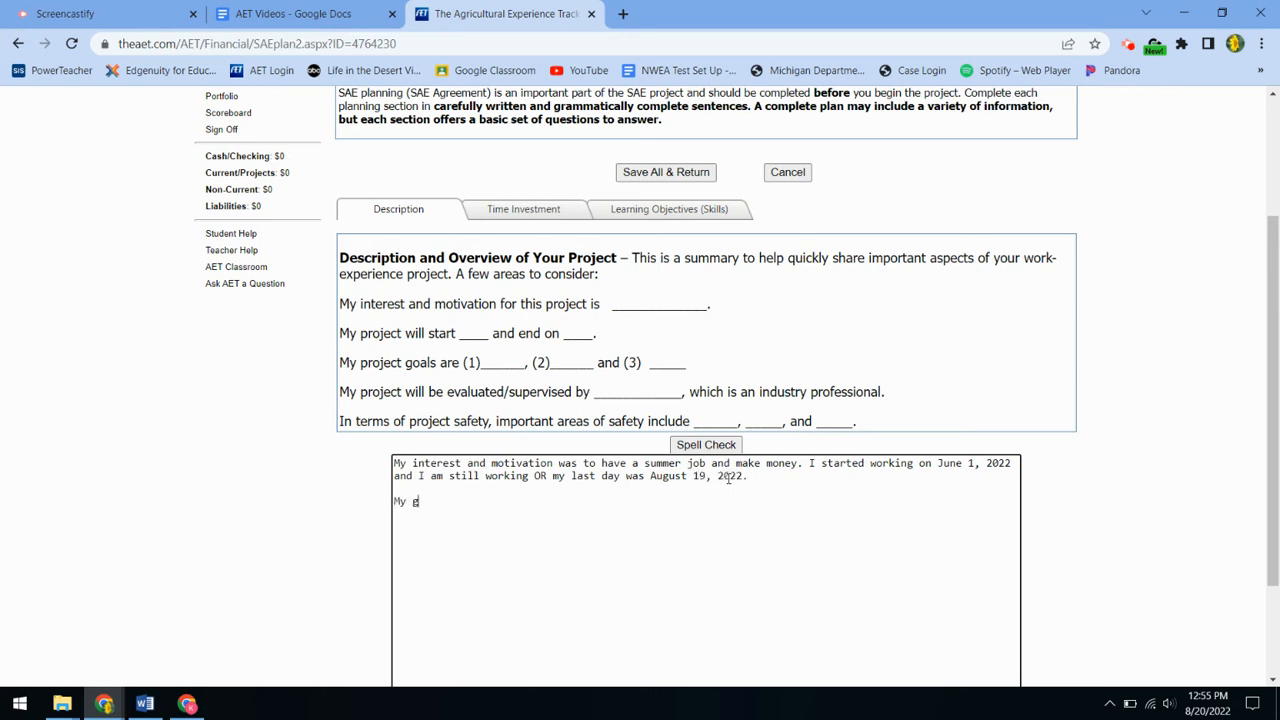
type("oals for the projoect ar")
Step: List the goals: save $500, open and close the shop, be promoted to server; begin the evaluator line
key("BackSpace")
key("BackSpace")
key("BackSpace")
key("BackSpace")
key("BackSpace")
key("BackSpace")
type("ect are:  ")
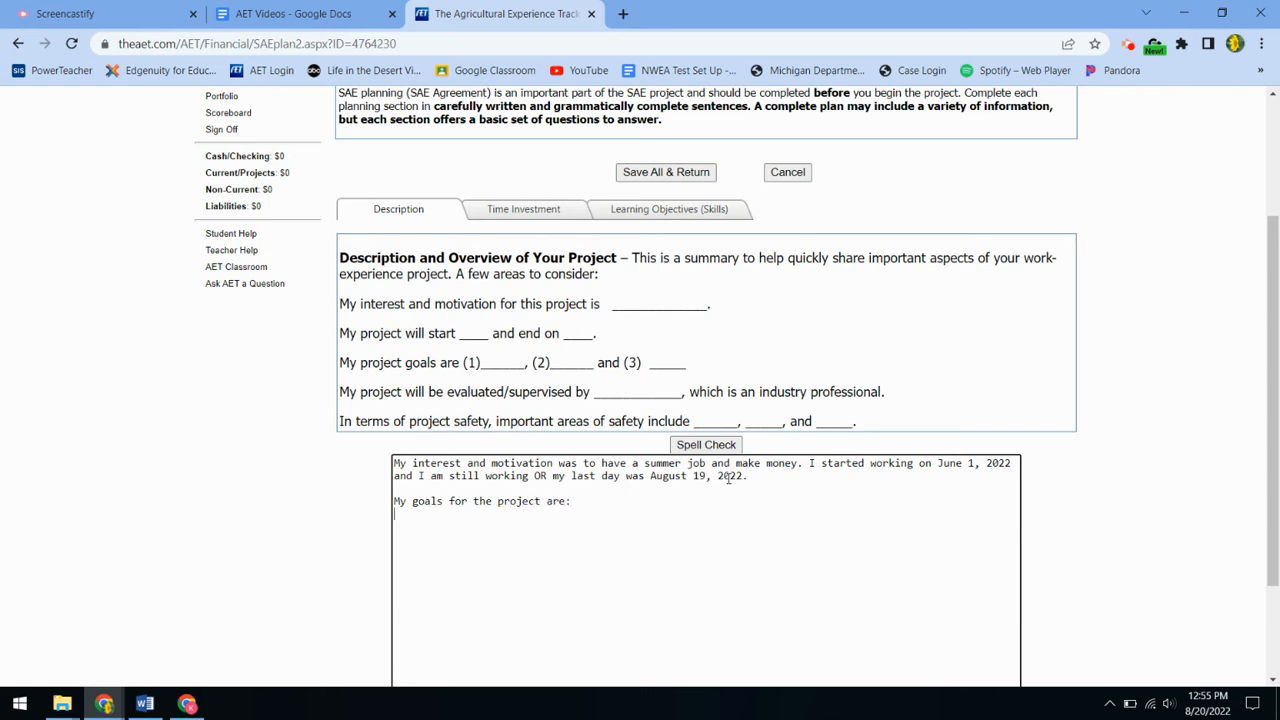
type("1. To save")
type("$")
type("2. ")
type("Open")
key("BackSpace")
key("BackSpace")
key("BackSpace")
key("BackSpace")
type("To opena nd clo")
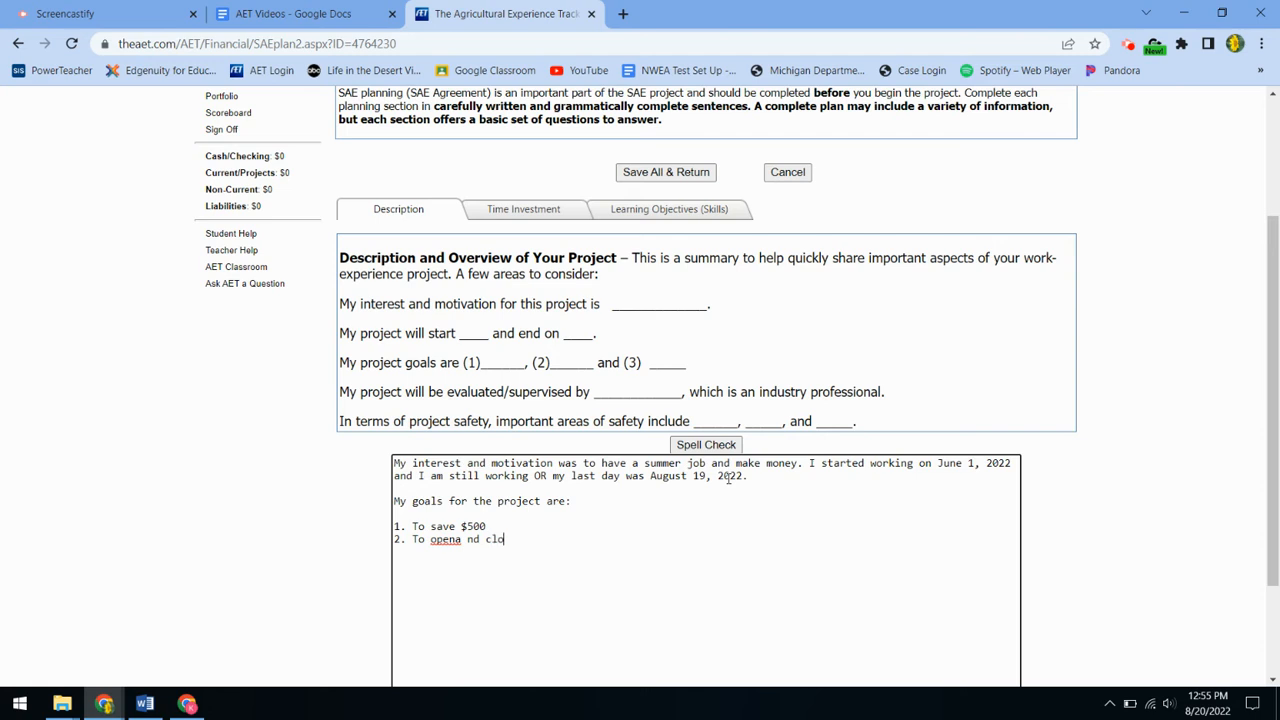
key("BackSpace")
key("BackSpace")
key("BackSpace")
key("BackSpace")
key("BackSpace")
key("BackSpace")
key("BackSpace")
key("BackSpace")
type("and sclose the shop")
key("Return")
type("3. To be promoted")
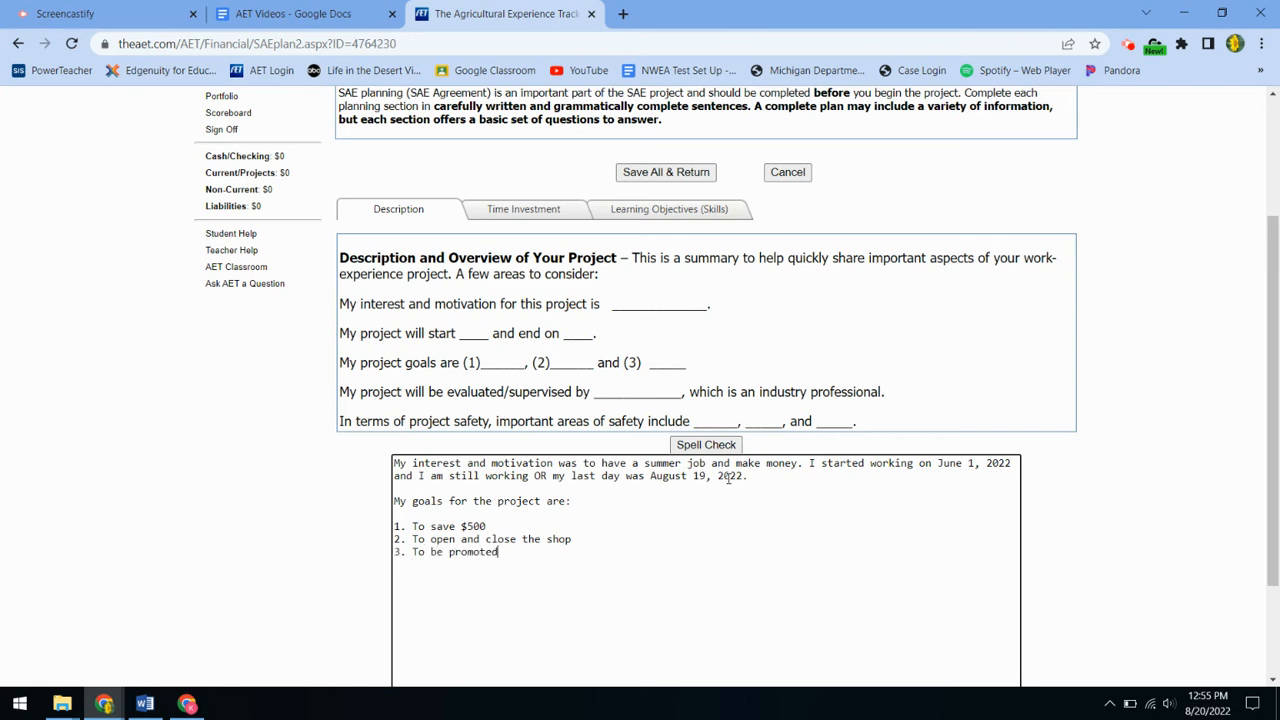
type(" to serve")
type("y pr")
type("oject will b")
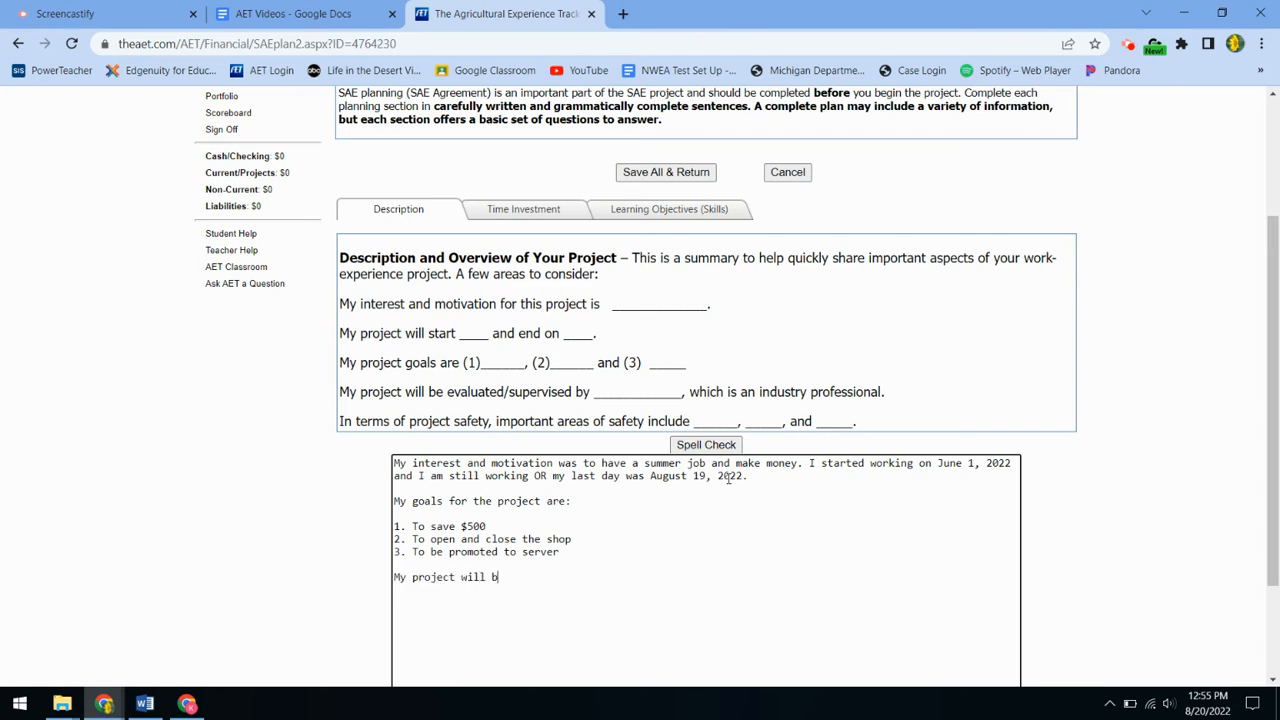
type("e evaluated by")
type("_________")
Step: Name the teacher as evaluator and list safety areas: running equipment safely, wearing closed toed shoes
key("BackSpace")
key("BackSpace")
key("BackSpace")
key("BackSpace")
key("BackSpace")
key("BackSpace")
type("teacher name.")
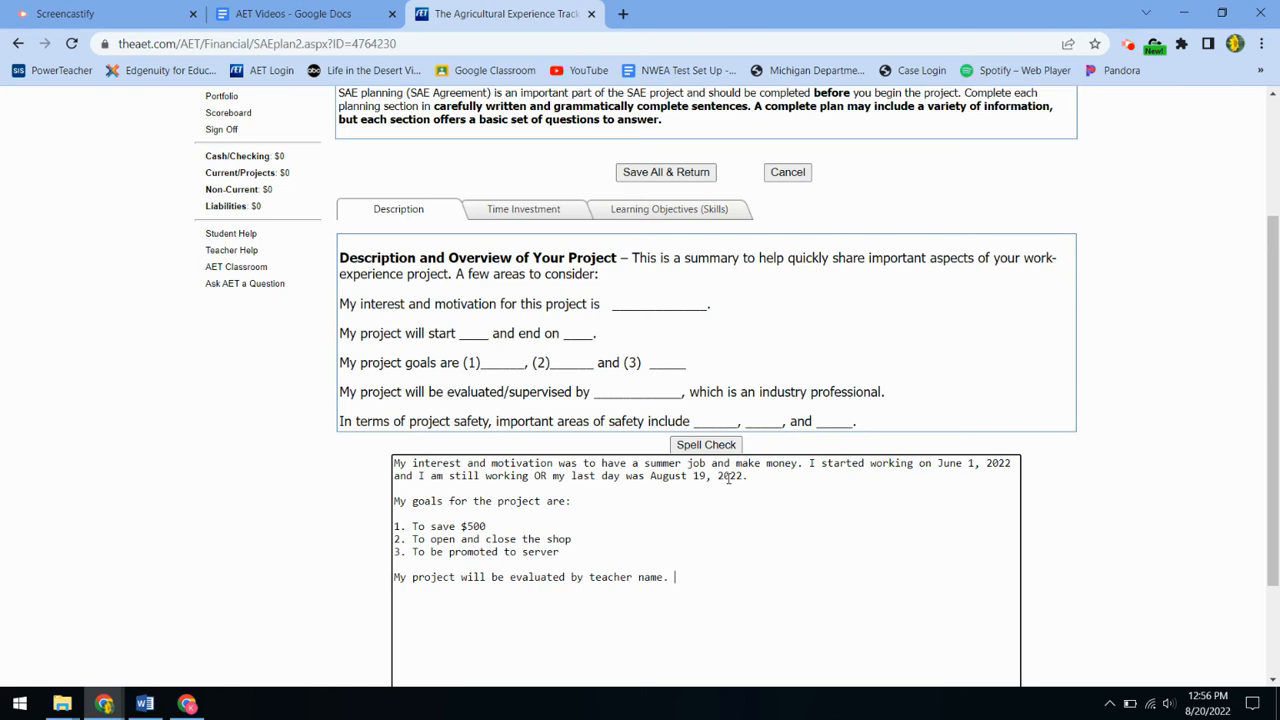
type("sfety areas")
type("running eu")
key("BackSpace")
type("quipment safe")
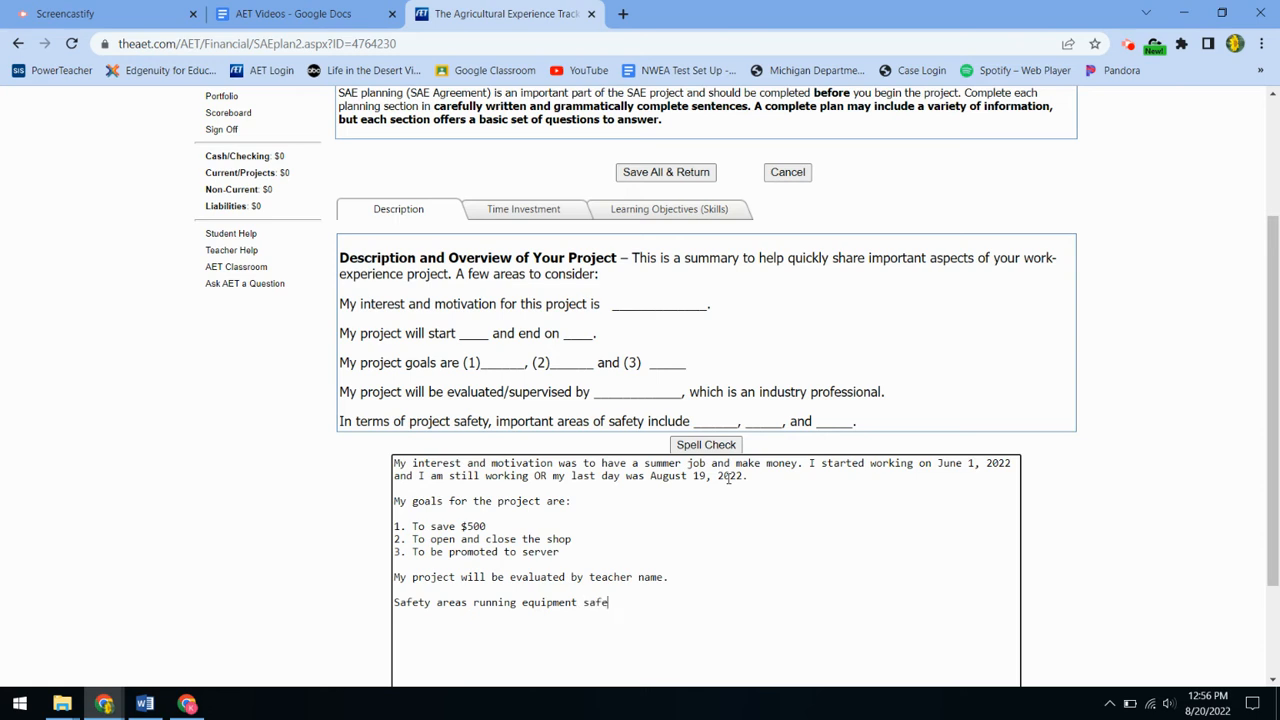
type("ly")
type(", wearing closed toed show")
type("s.")
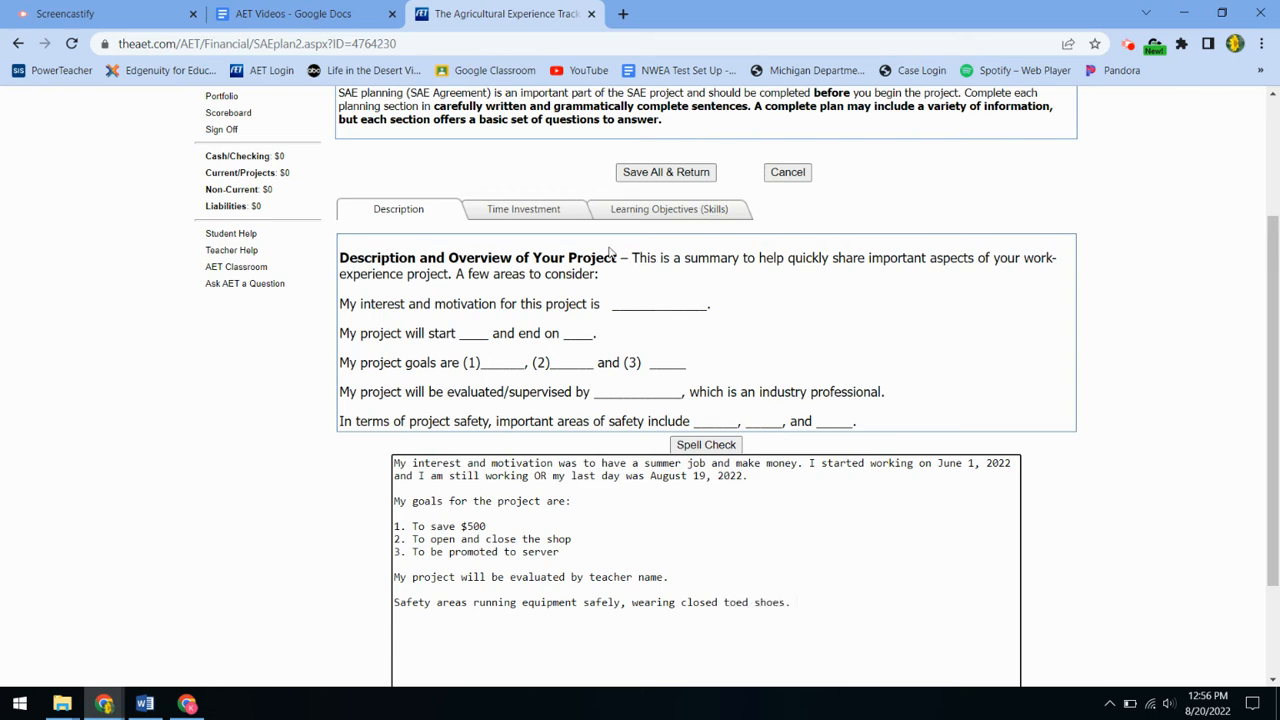
left_click(538, 208)
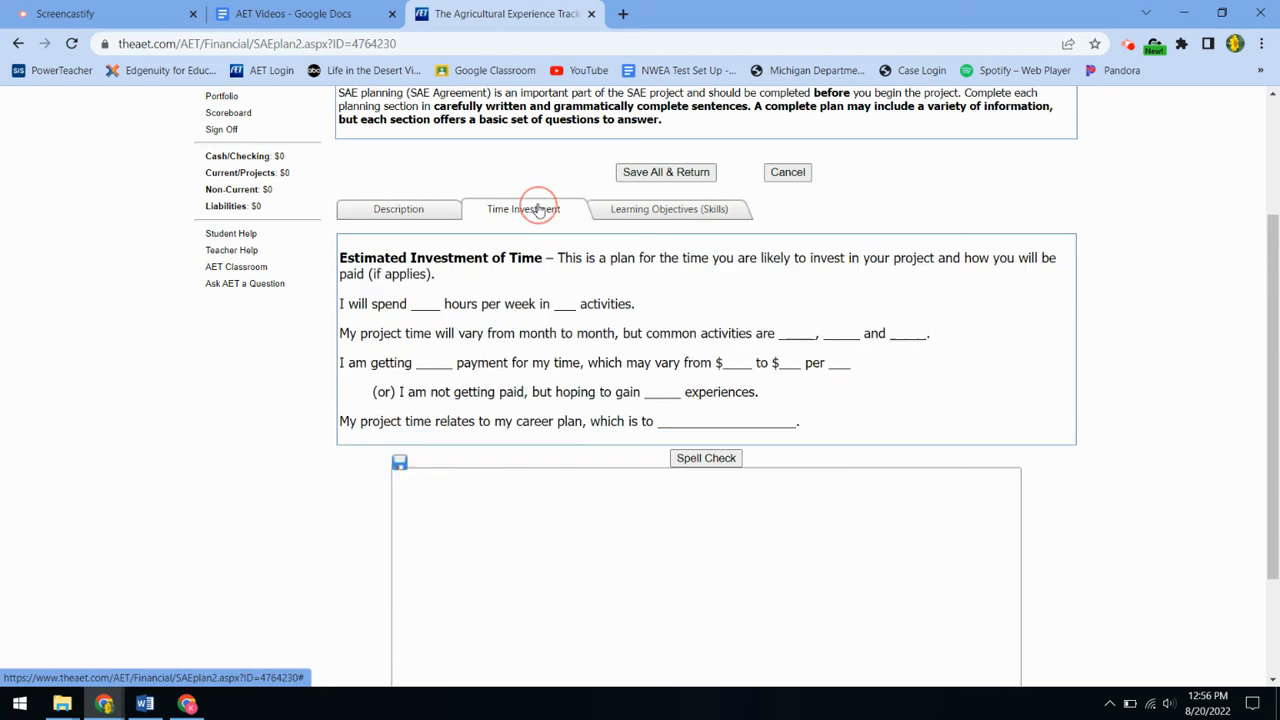
Step: State about 30 hours weekly of landscaping, weeding, assisting customers and deadheading flowers at $12 an hour
left_click(451, 484)
type("I will wo")
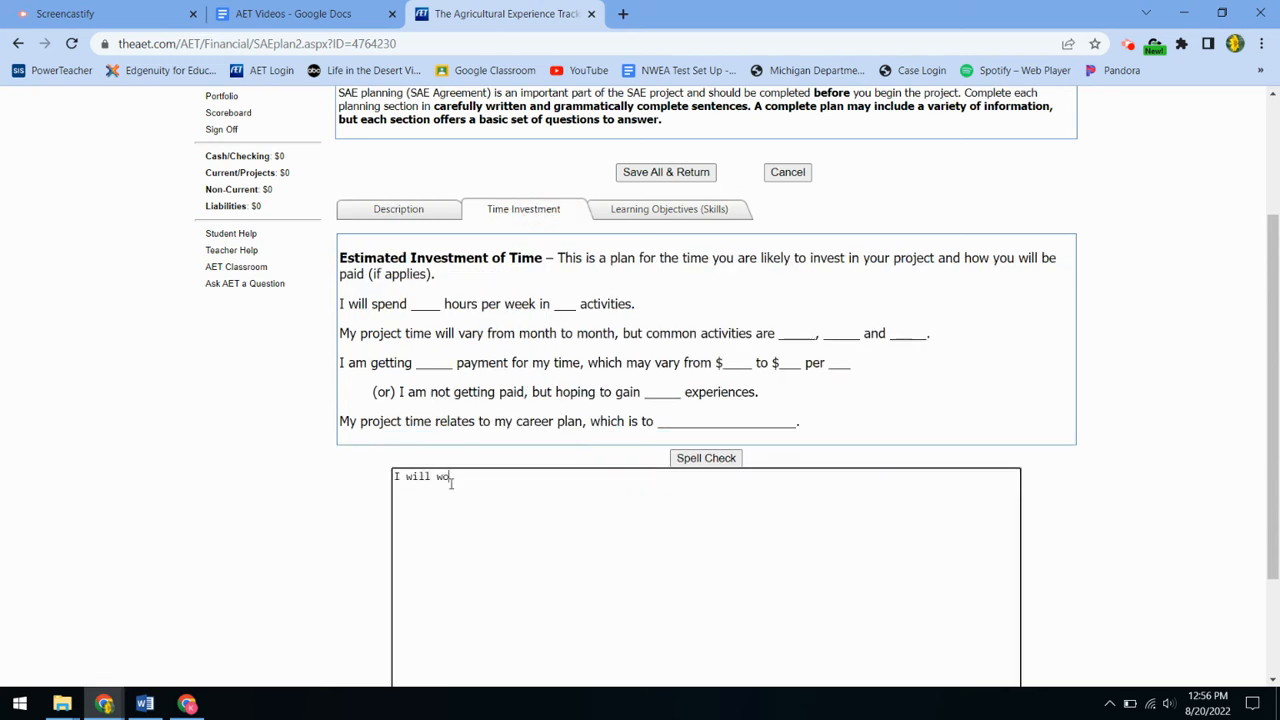
type("rk around 30 hours per week. I ")
type("ommon acti")
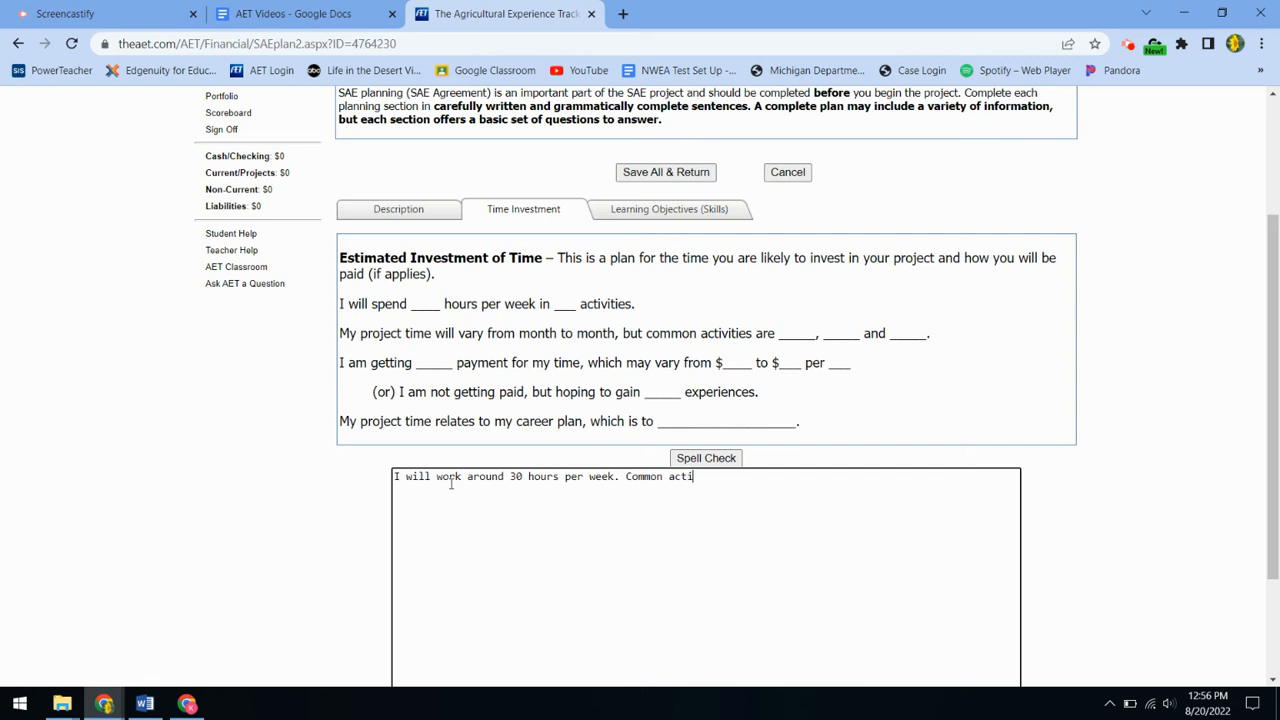
type("vities ar")
type("e landscaping, w")
type("ee")
key("BackSpace")
type("ding")
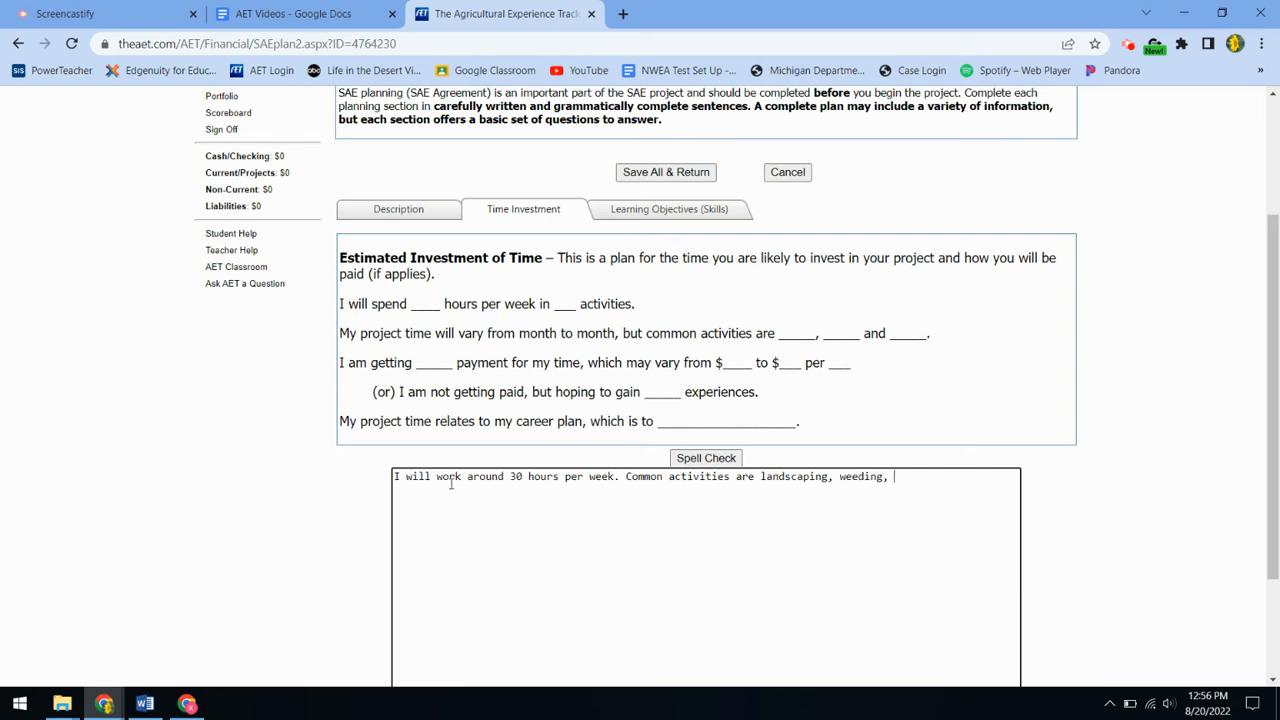
type(", assisting customers, deadhead")
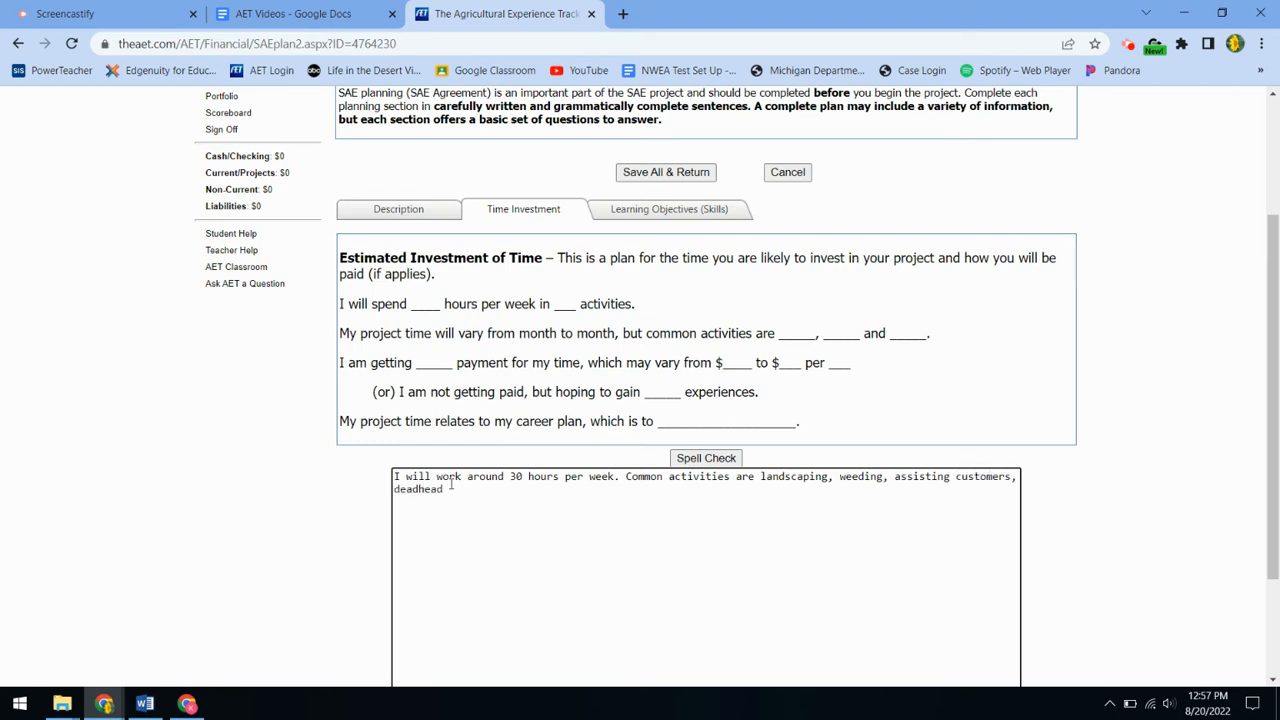
type("ing flowers. ")
type("I am paid")
type(" $12 a")
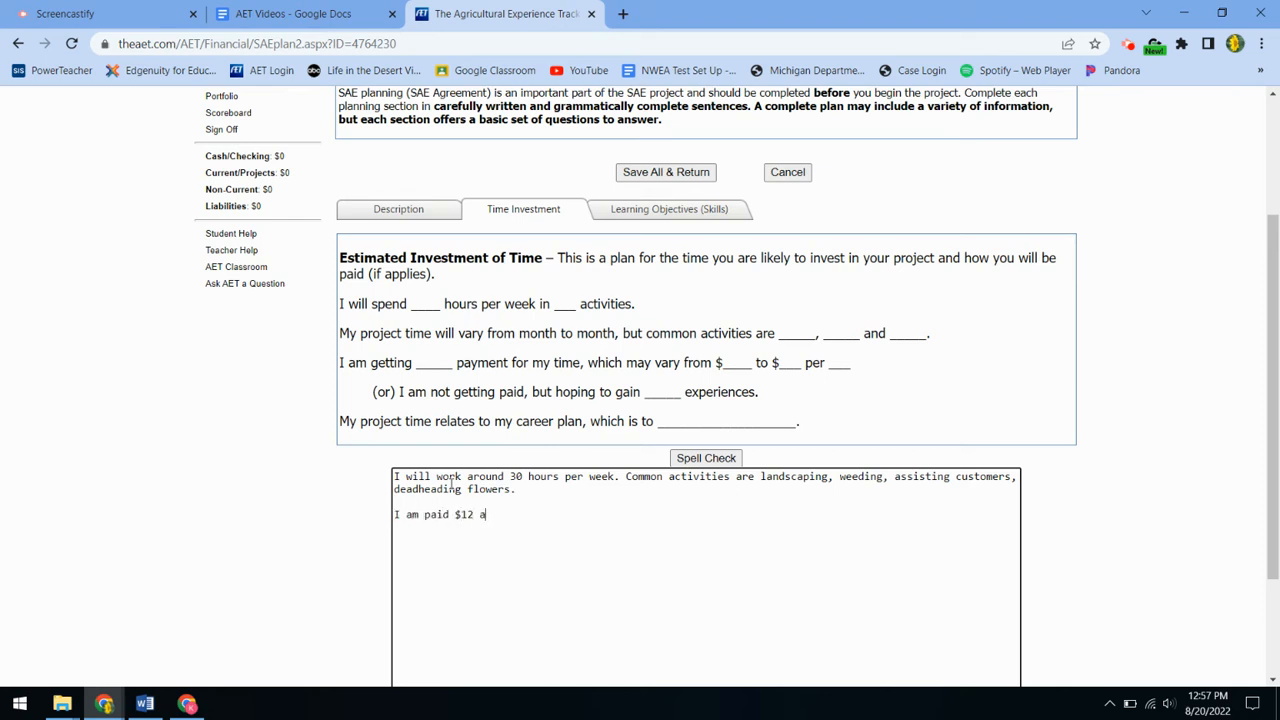
type("n hour")
left_click(655, 212)
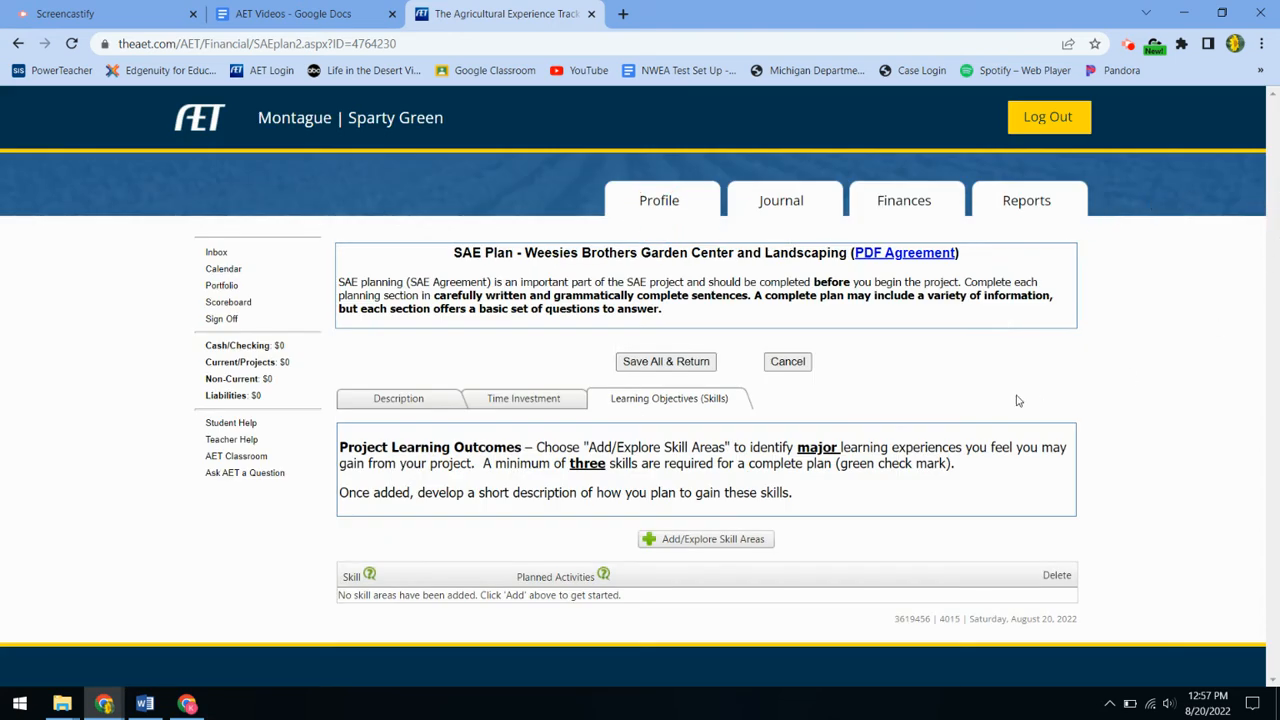
Step: Browse the Plant Systems skill areas and add PS.03.05, harvesting and storing crops to industry standards
left_click(686, 545)
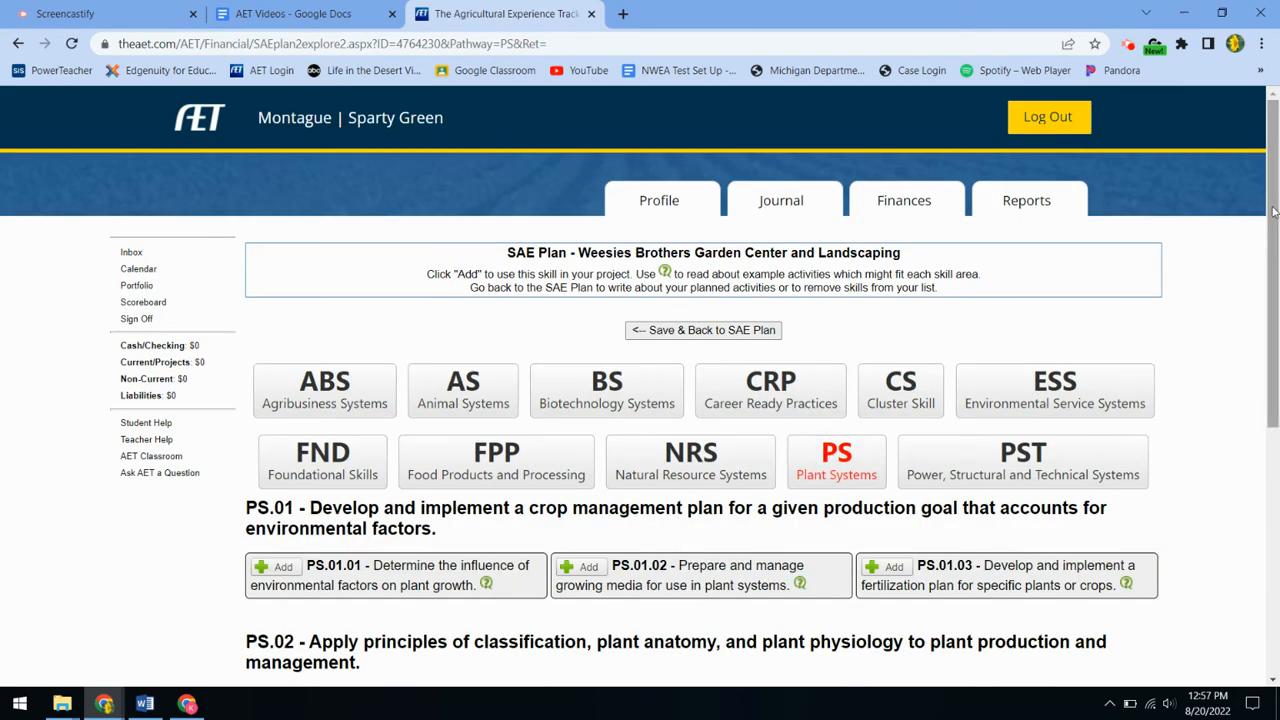
left_click_drag(1272, 208, 1274, 328)
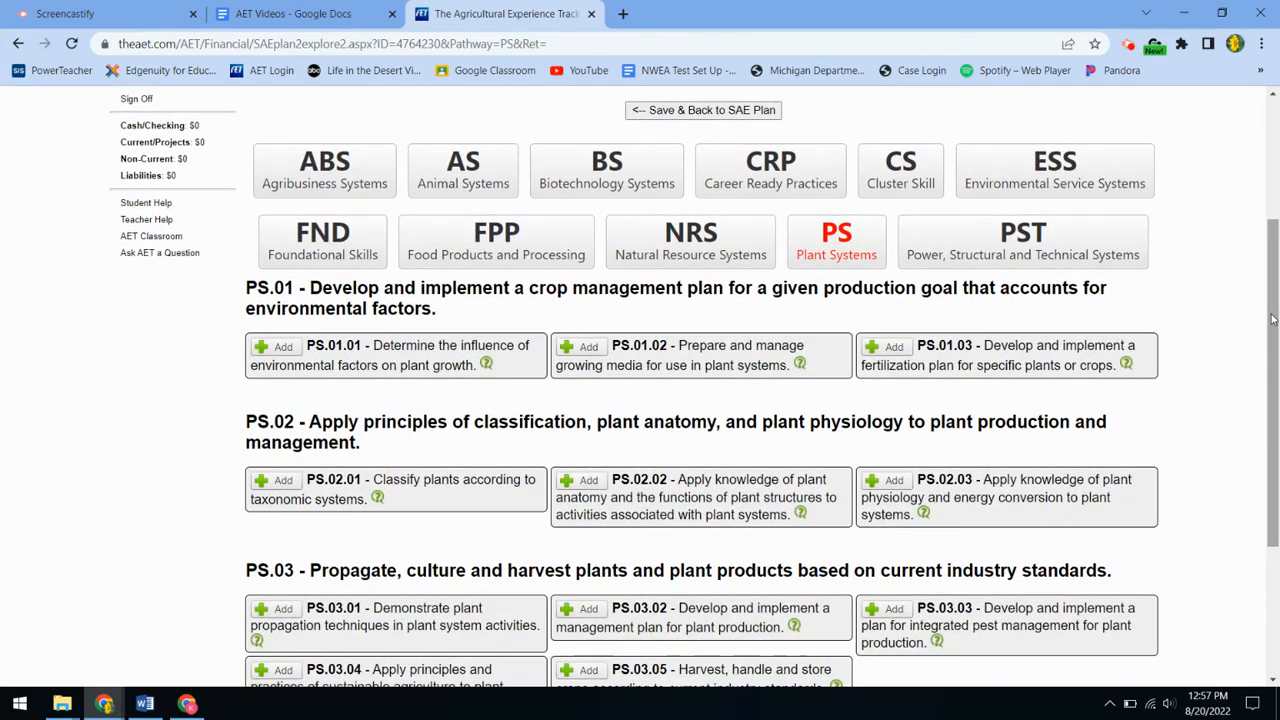
left_click_drag(1273, 319, 1278, 455)
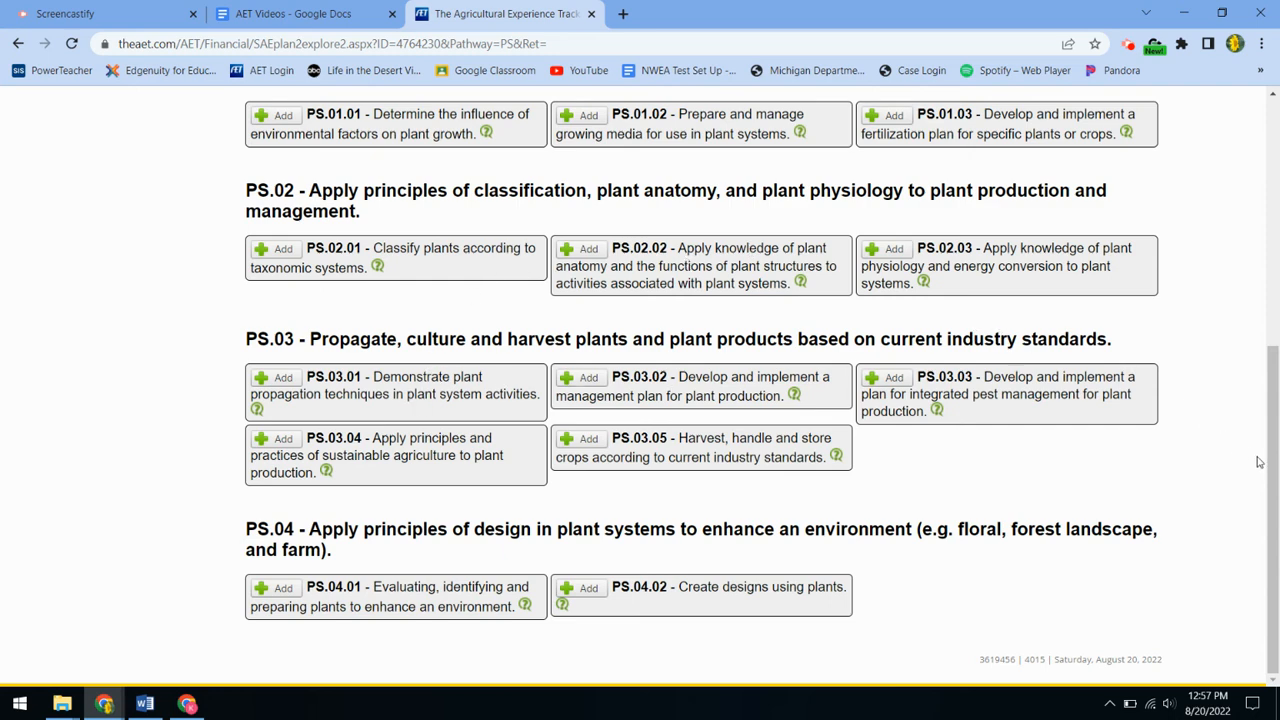
scroll(1265, 465, "up", 1)
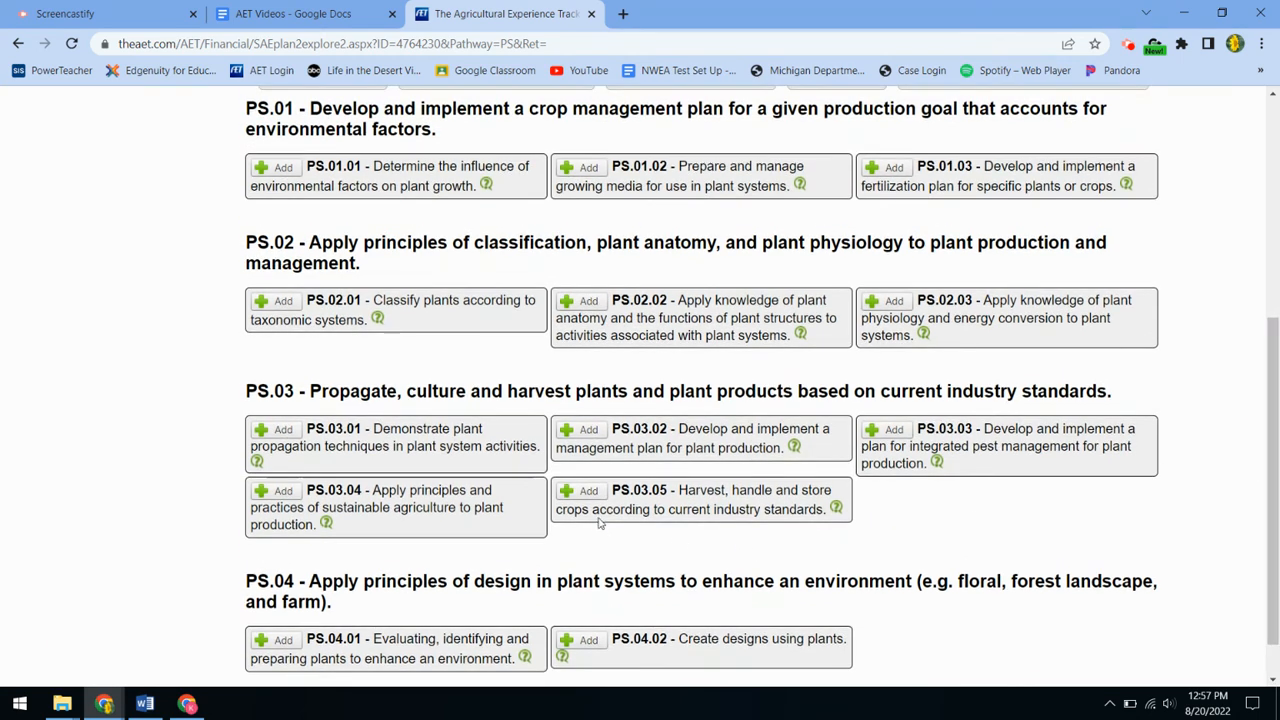
left_click(586, 491)
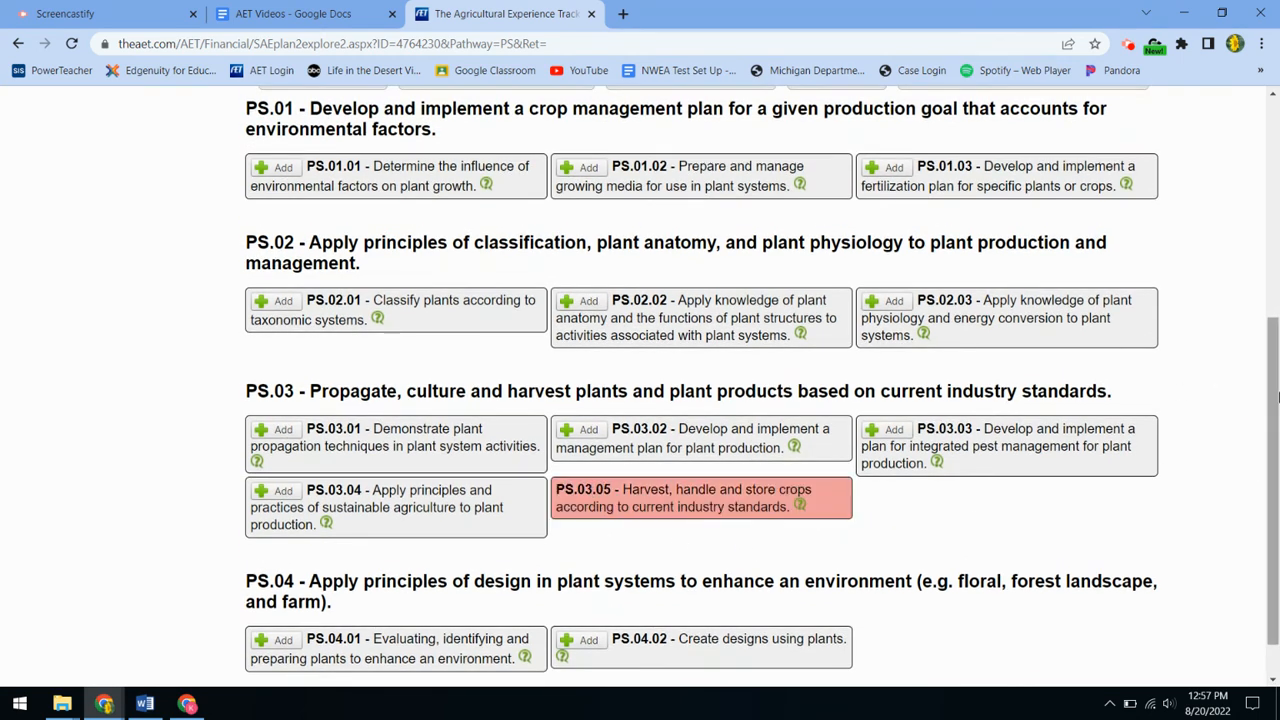
scroll(1277, 397, "up", 3)
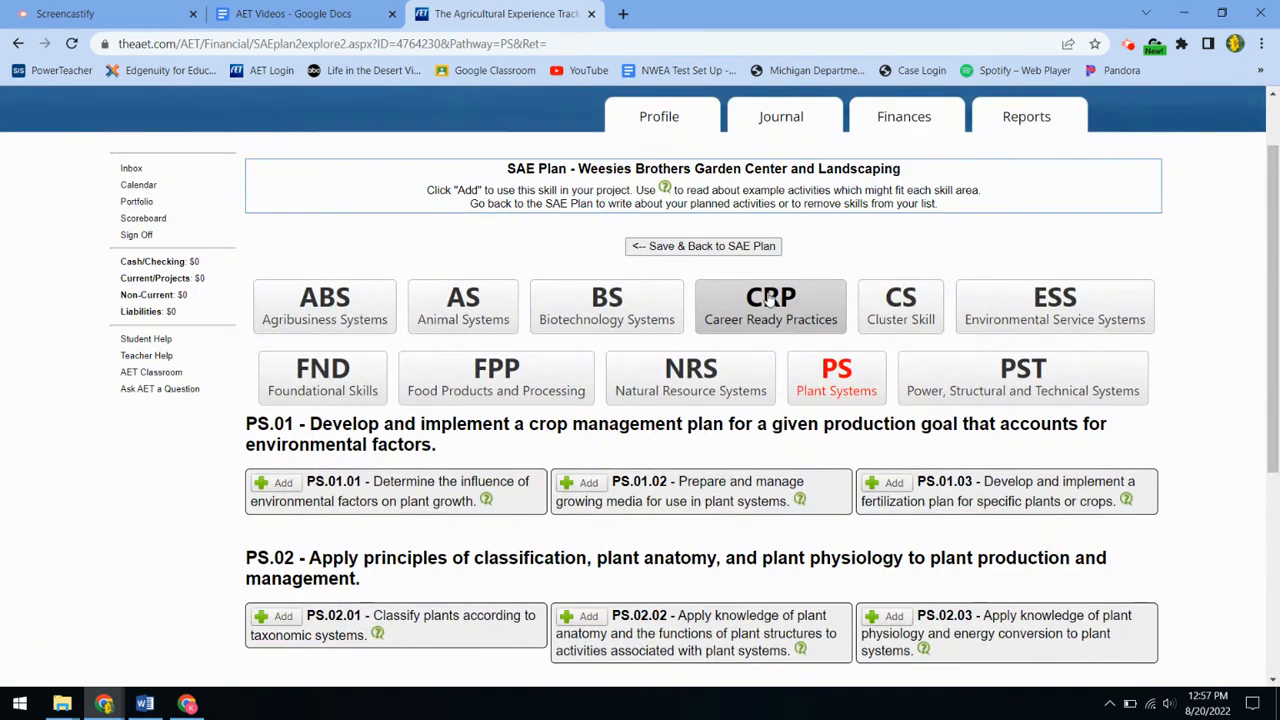
Step: Add Career Ready Practices skills CRP.01.01 and CRP.04.03, then save back to the SAE plan
left_click(772, 300)
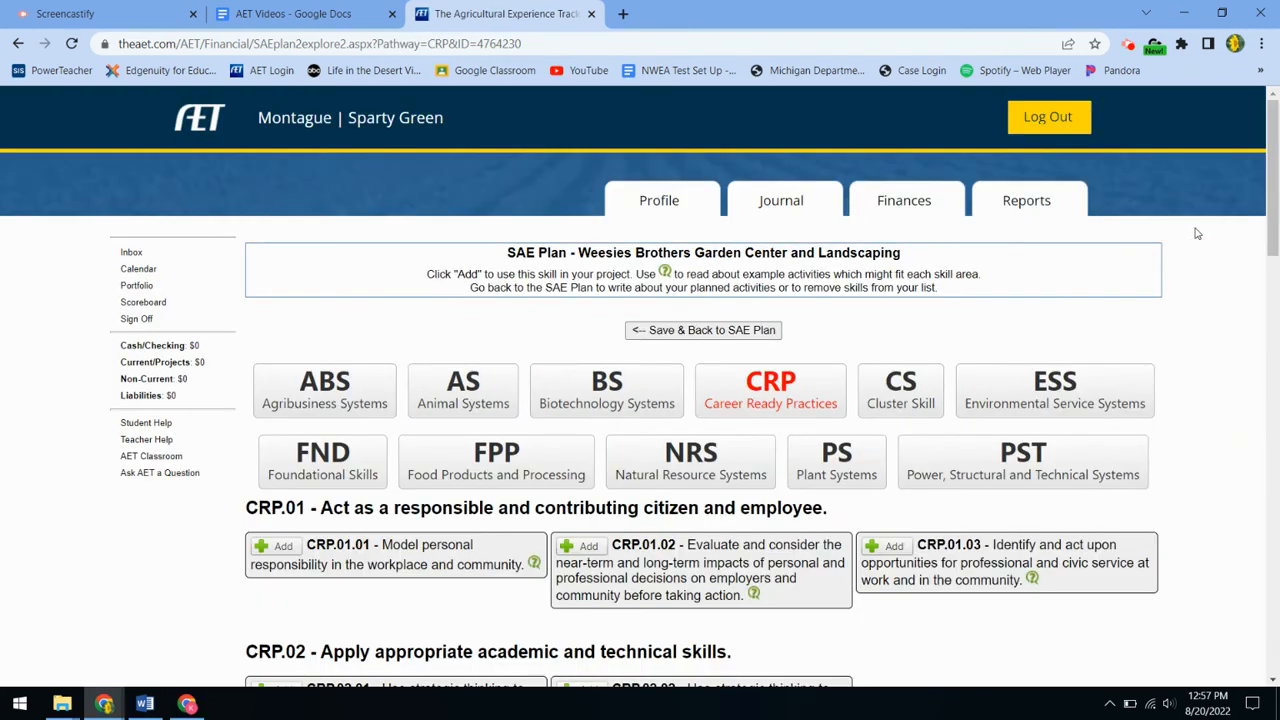
scroll(1276, 157, "down", 3)
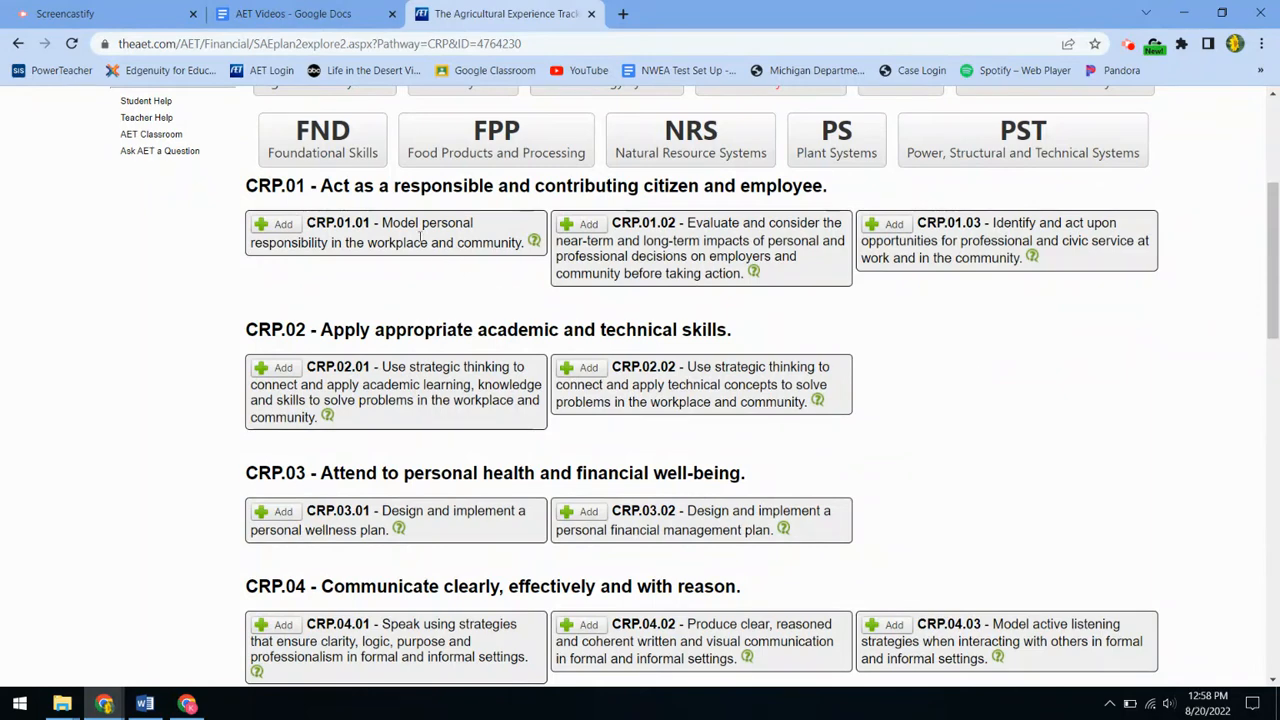
left_click(284, 223)
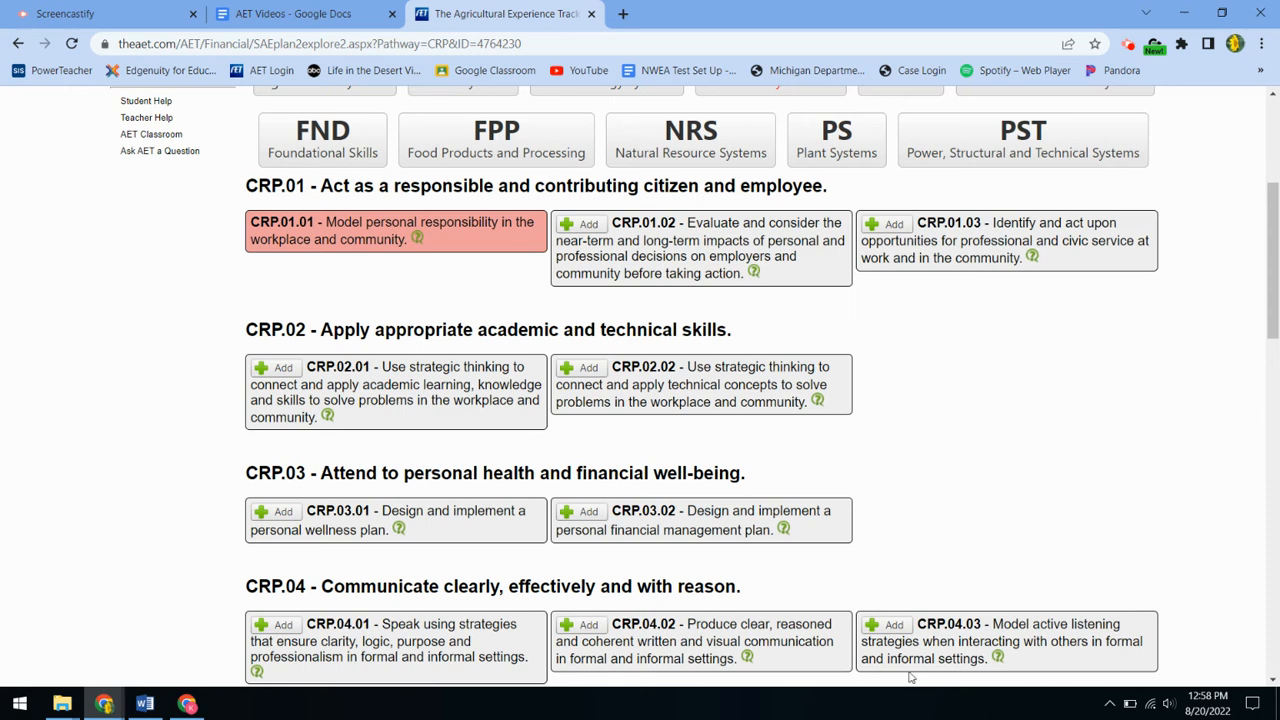
left_click(893, 627)
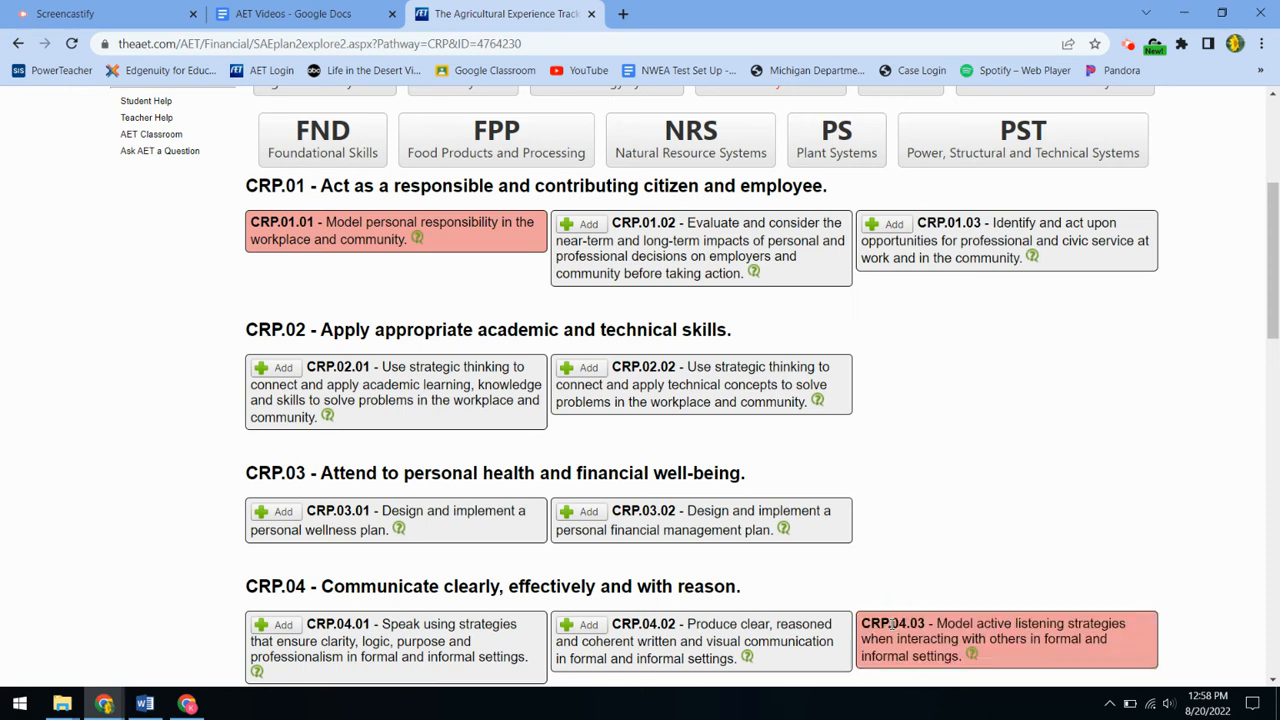
scroll(1268, 305, "up", 4)
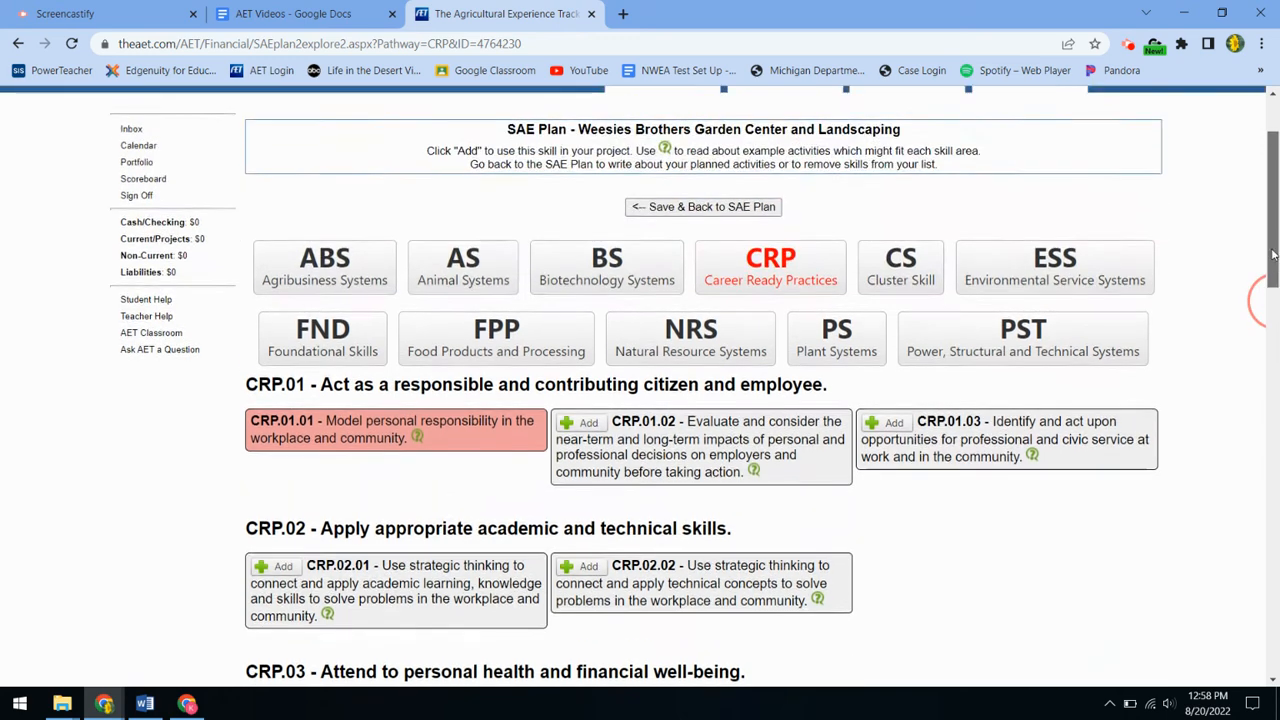
left_click(757, 331)
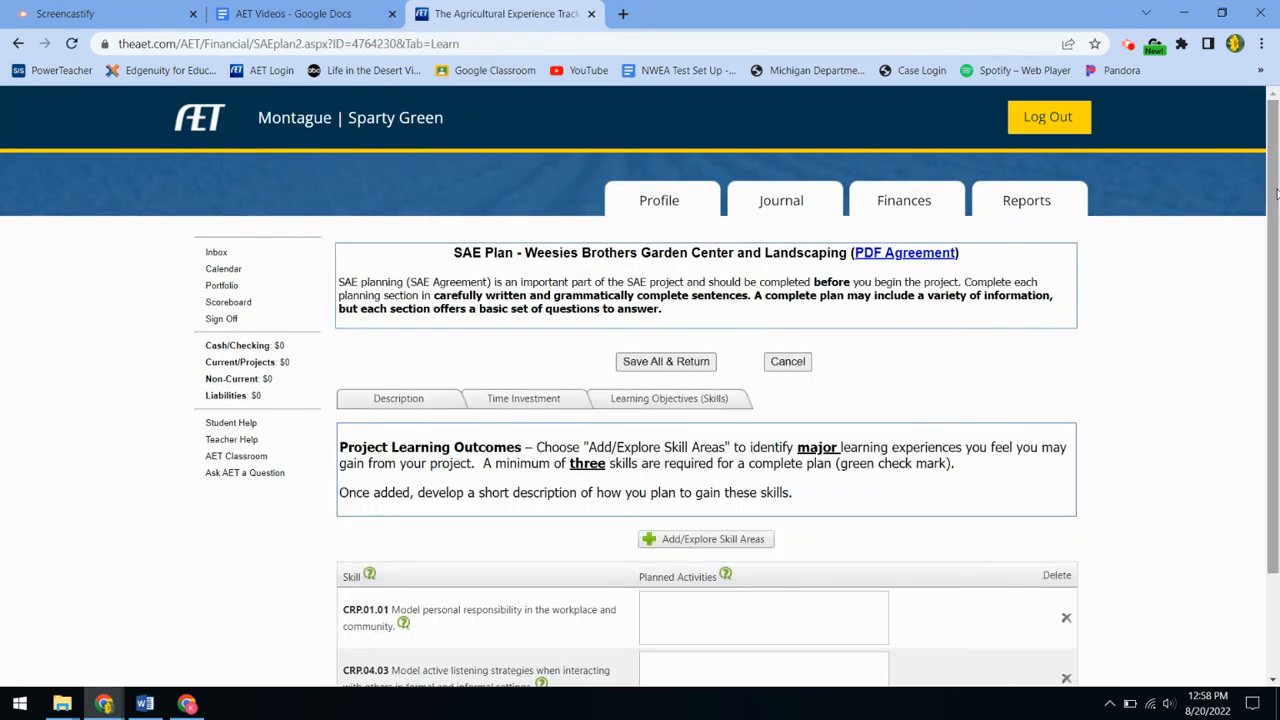
Step: For CRP.01.01, plan to show up to work on time and be polite to boss, coworkers and customers
scroll(1276, 195, "down", 2)
left_click(716, 478)
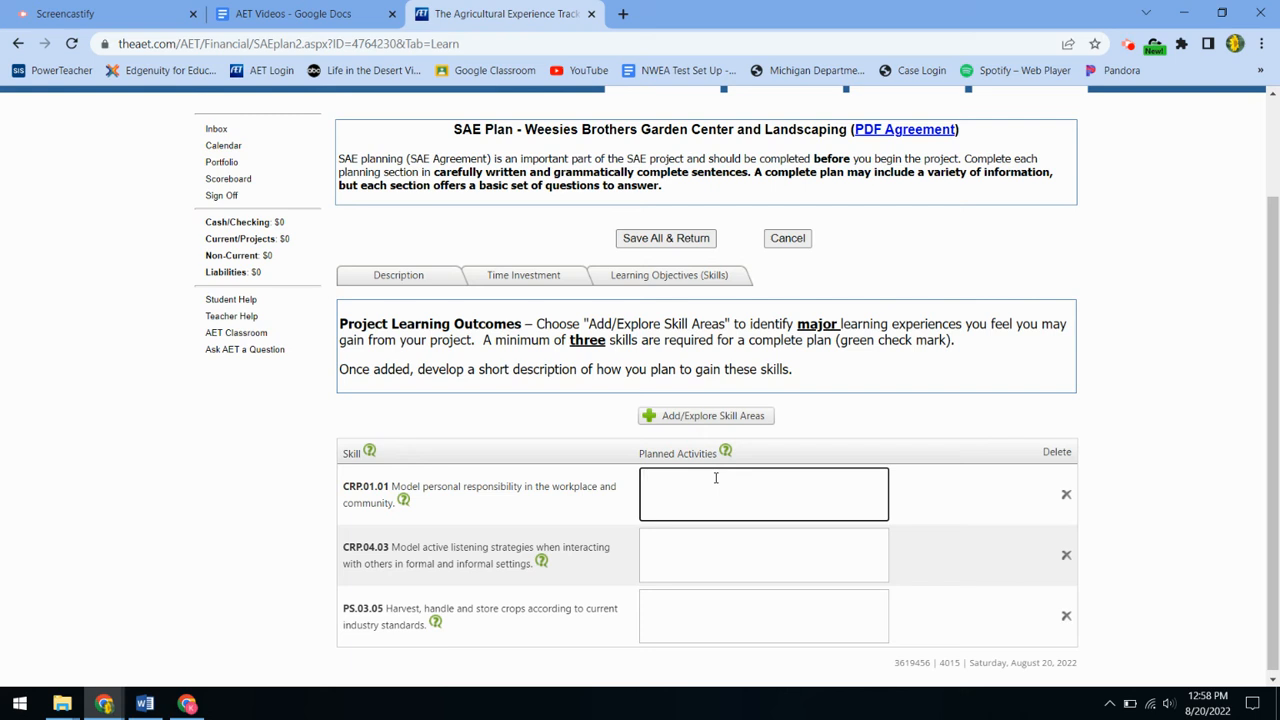
left_click(716, 478)
type("S")
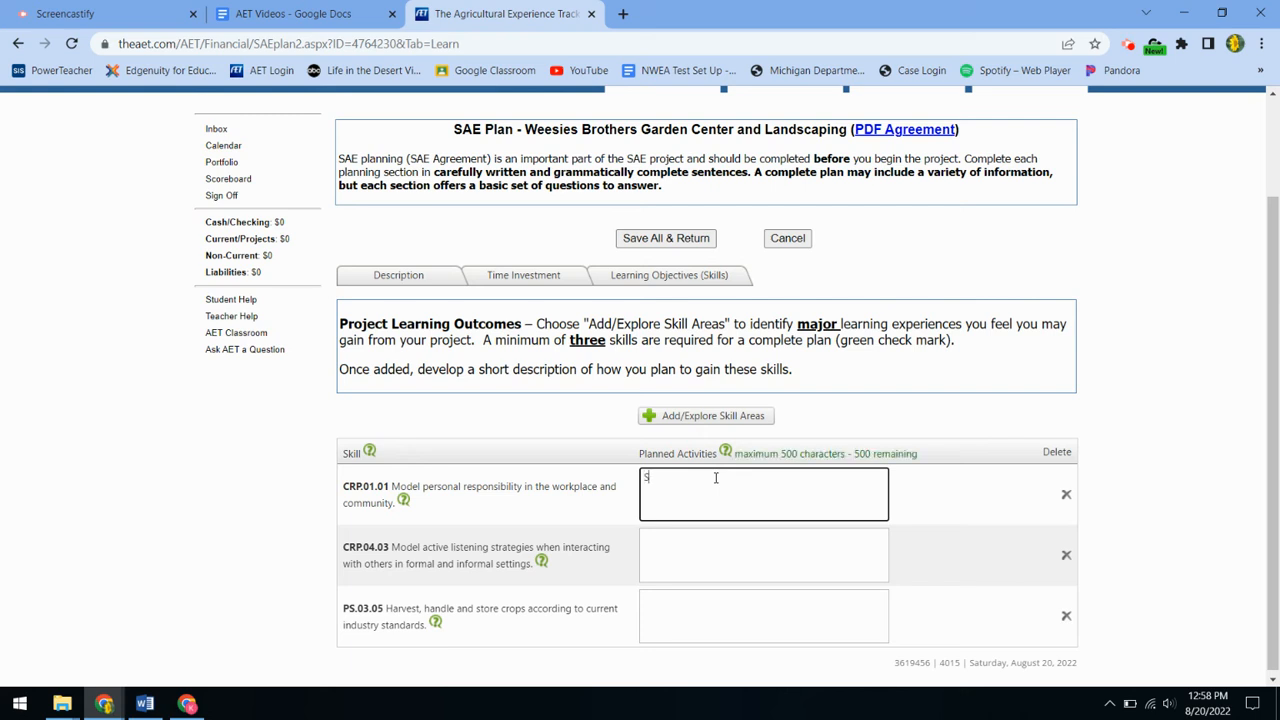
type("how")
key("BackSpace")
key("BackSpace")
key("BackSpace")
key("BackSpace")
type("I plan to show up to work on time and be poi")
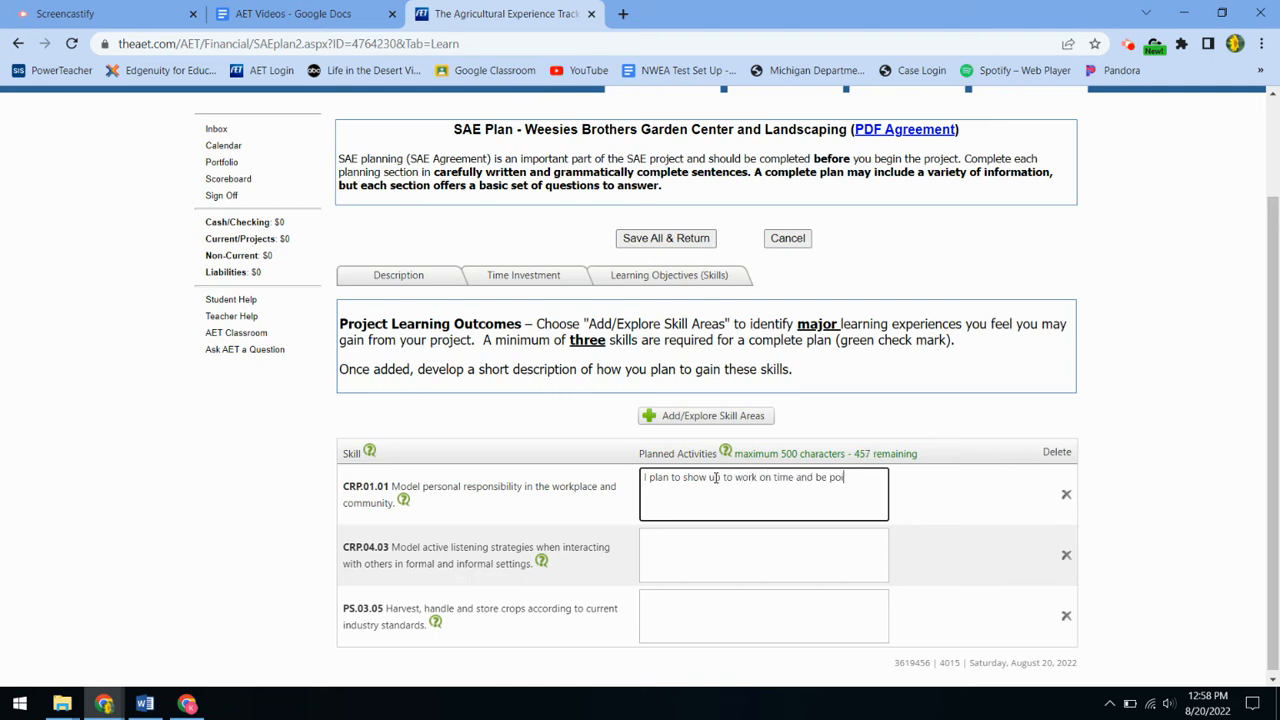
type("lite to my boss and")
key("BackSpace")
key("BackSpace")
key("BackSpace")
type(", cowoker")
type("s and customers")
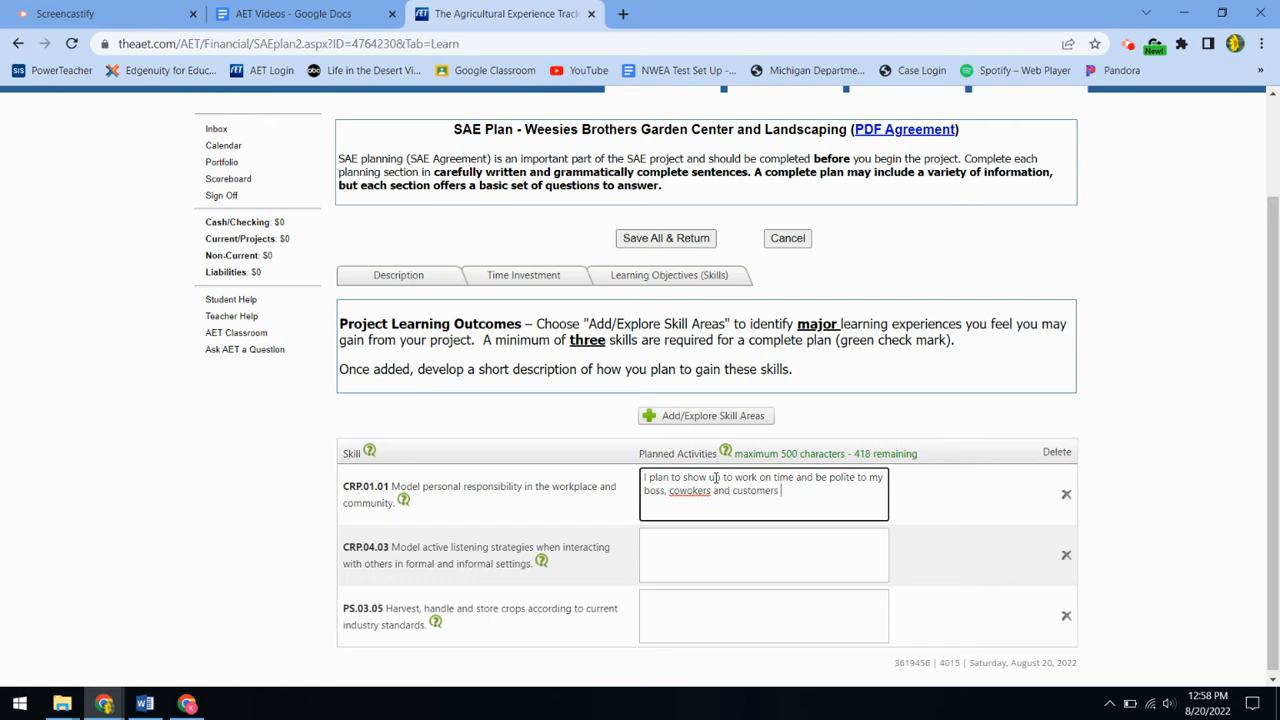
left_click(689, 490)
type("r")
left_click(786, 492)
type(".")
Step: For CRP.04.03, plan to listen to what the customer says so they can be helped quickly
left_click(767, 538)
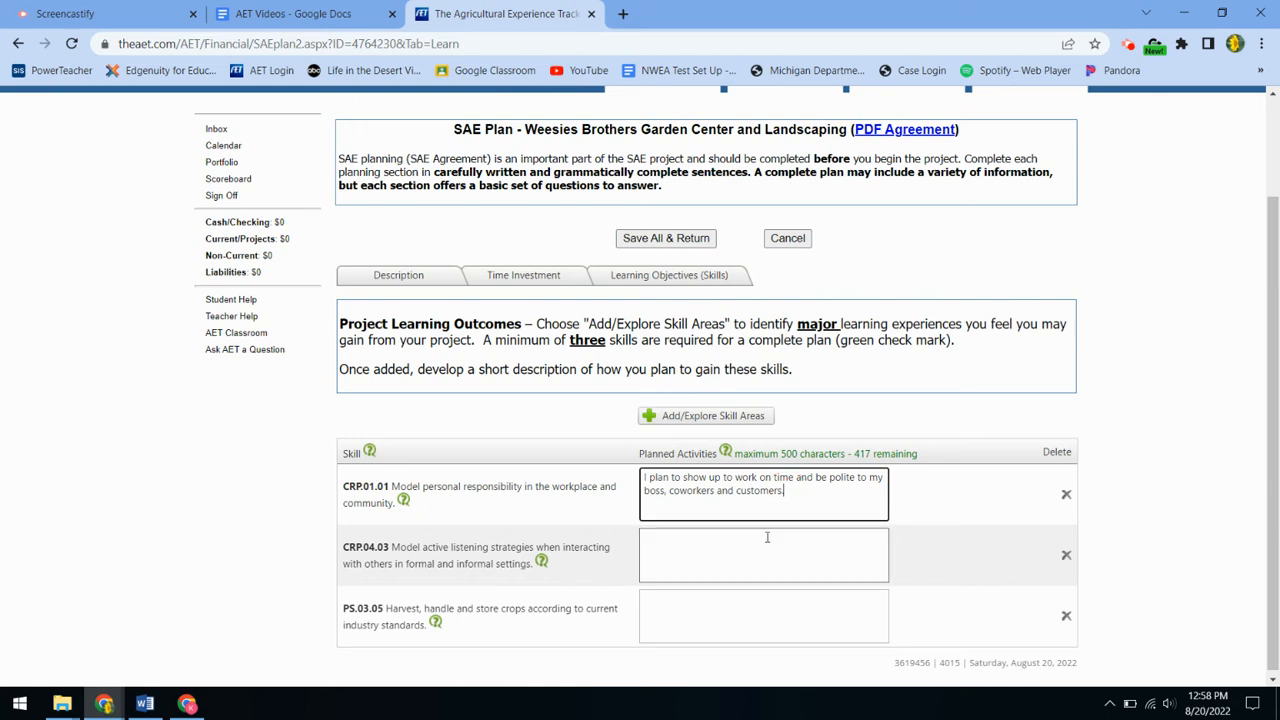
type("I will liste")
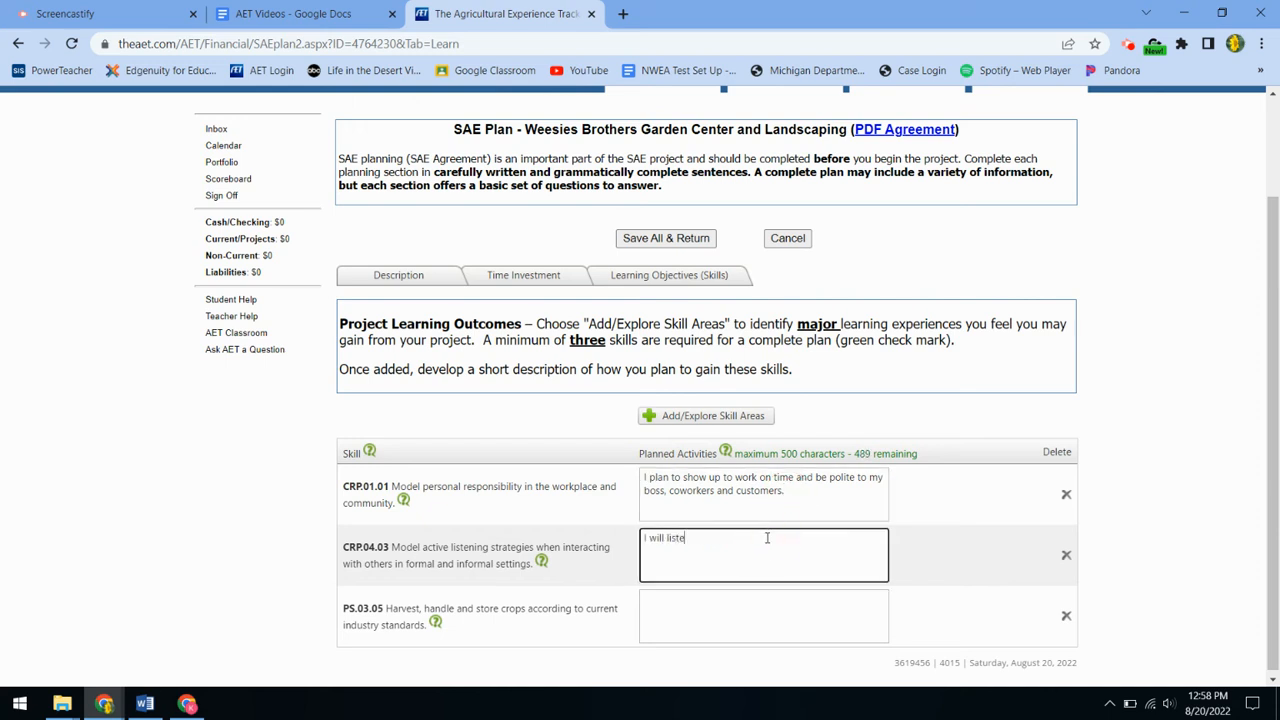
type("n to what the s")
type("ustomer is saying so I can help them quickly")
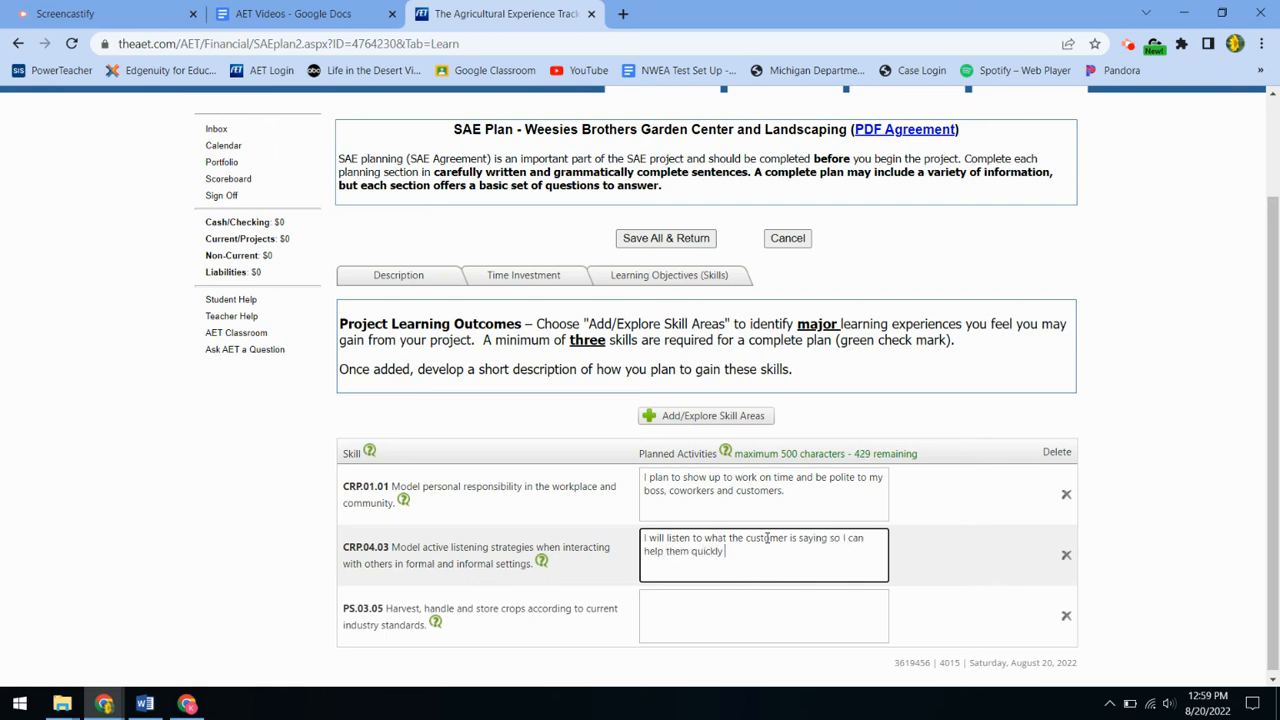
key("BackSpace")
type(".")
Step: For PS.03.05, plan to harvest crops properly to prevent bruising, fix the spelling, and save all
left_click(729, 604)
type("I will")
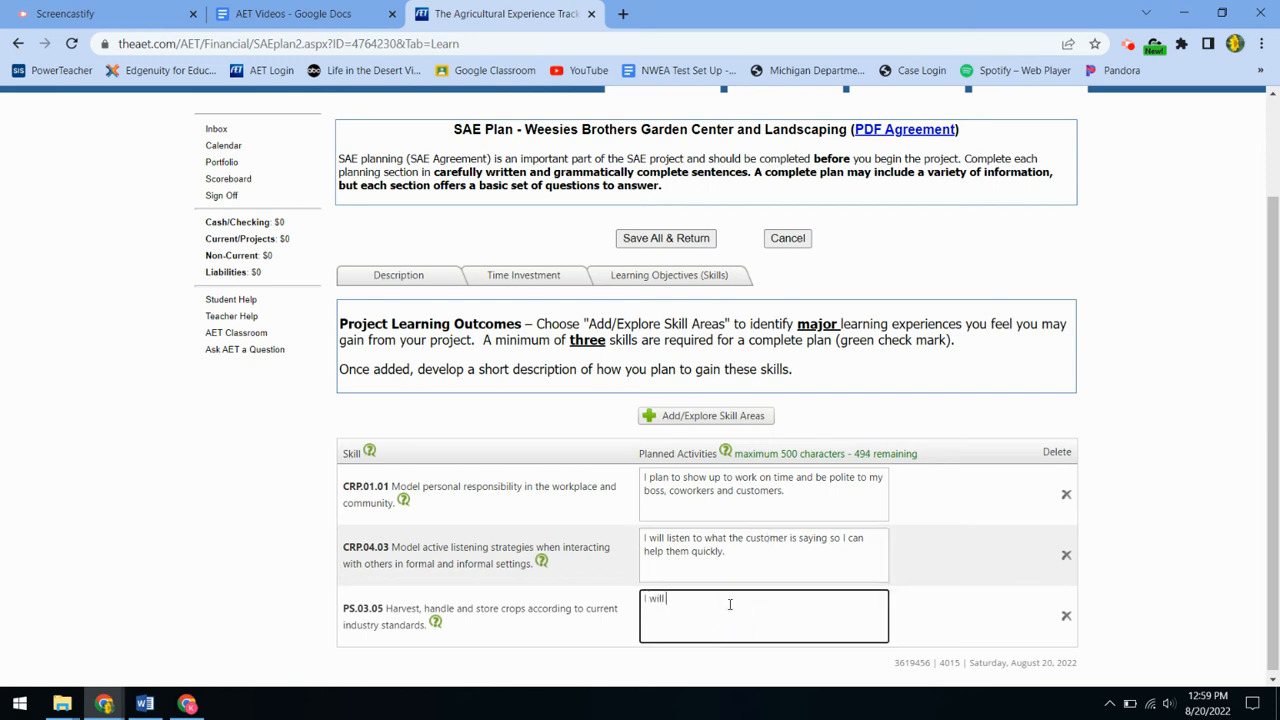
type(" harvest crops the proper way to prevent bru")
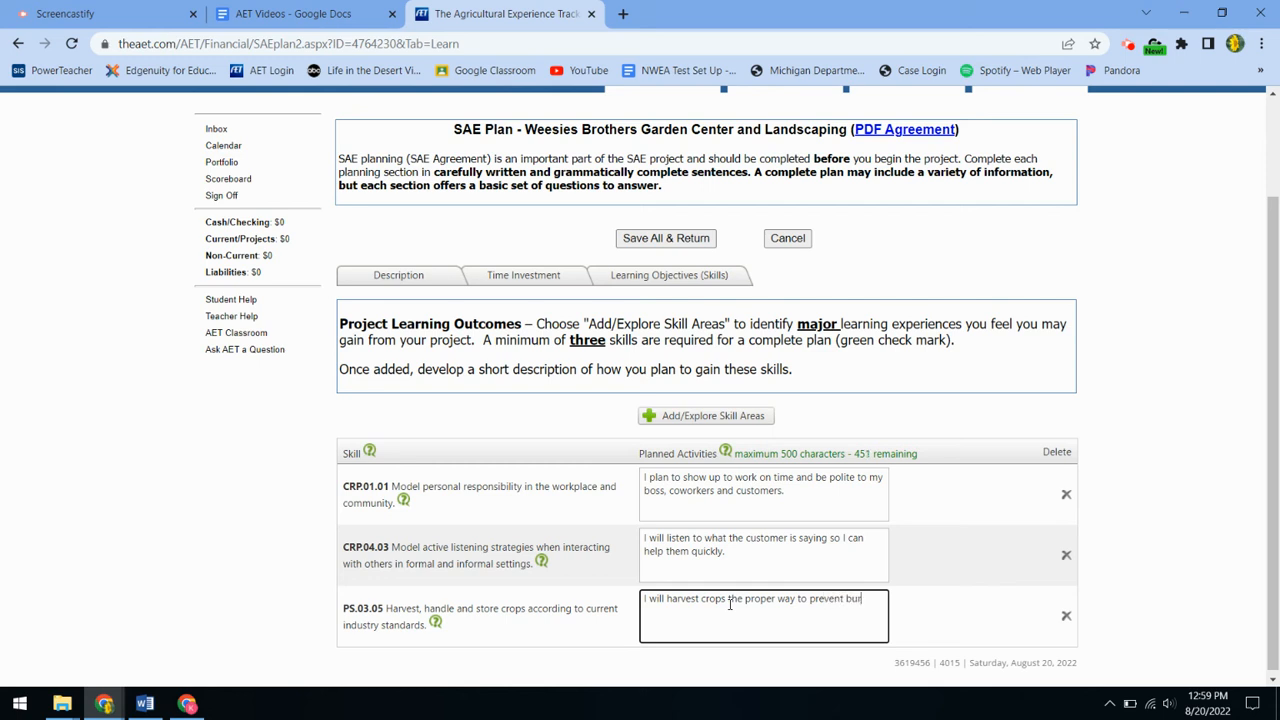
type("siing or other damage.")
right_click(866, 600)
left_click(901, 381)
left_click(688, 238)
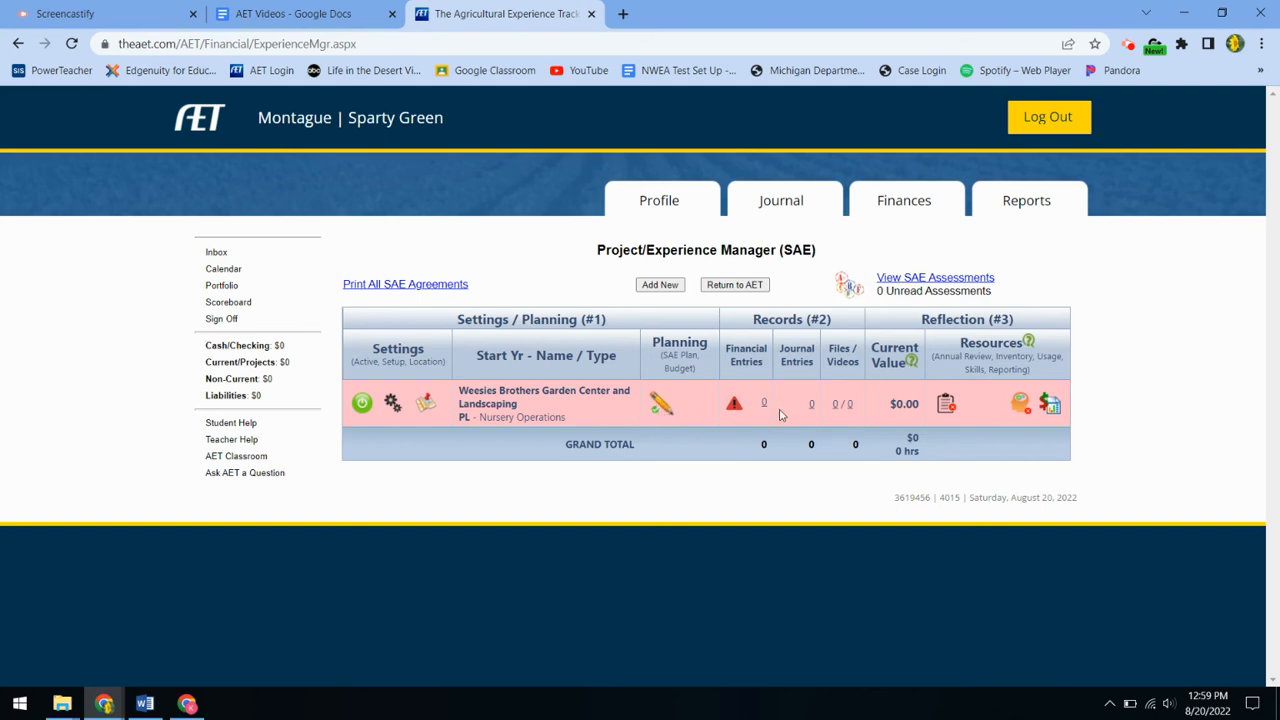
Step: Start a 8/20/2022 journal entry for the Weesies Brothers Garden Center project with skill CRP.01.01 attached
left_click(811, 405)
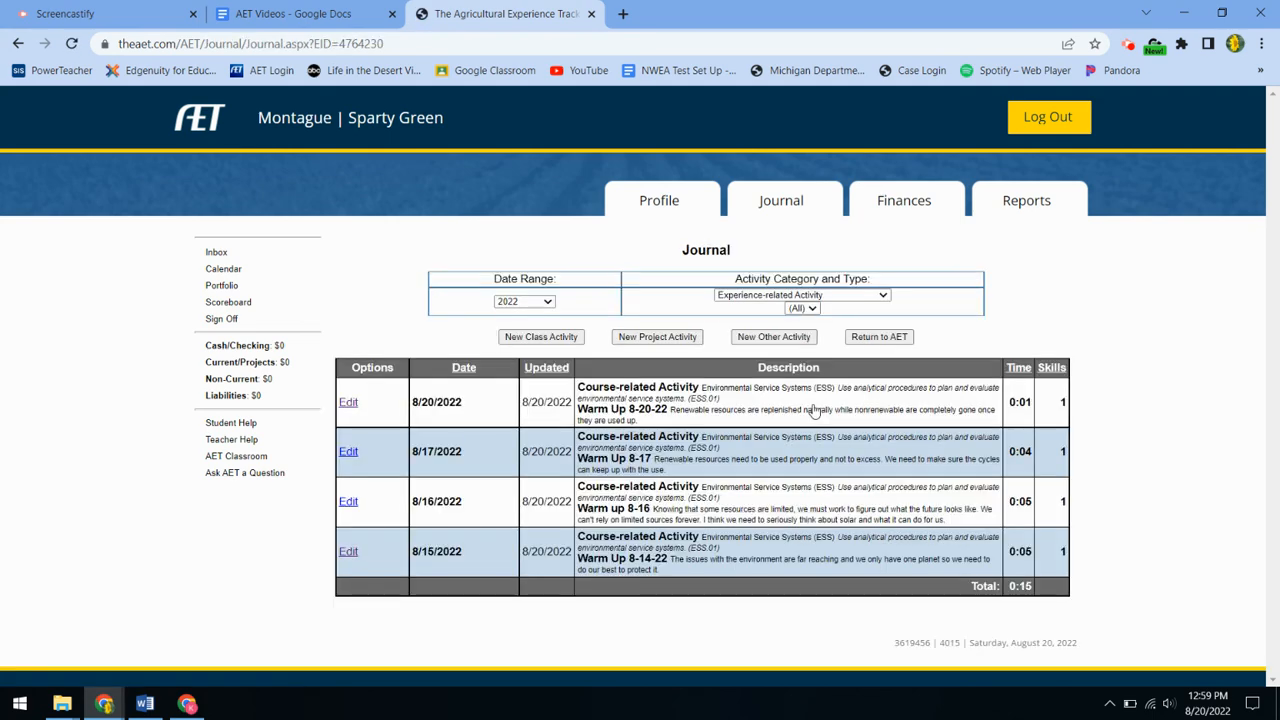
left_click(658, 338)
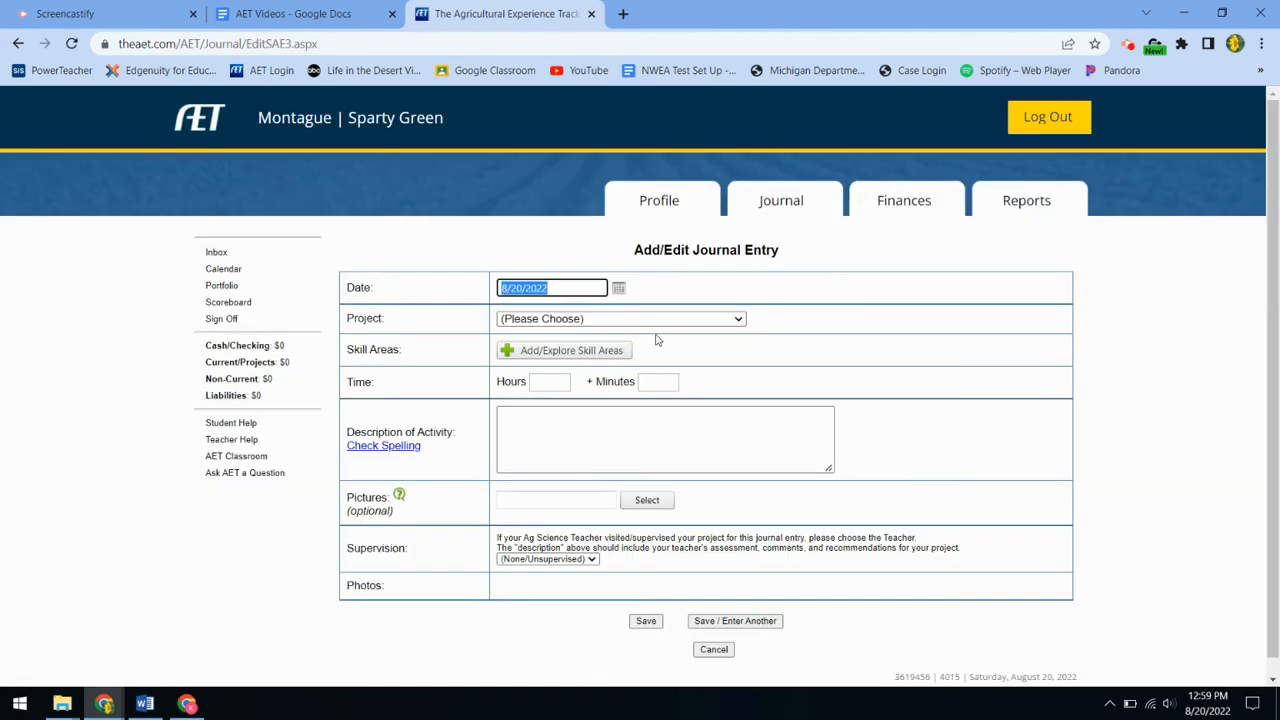
left_click(647, 322)
left_click(647, 347)
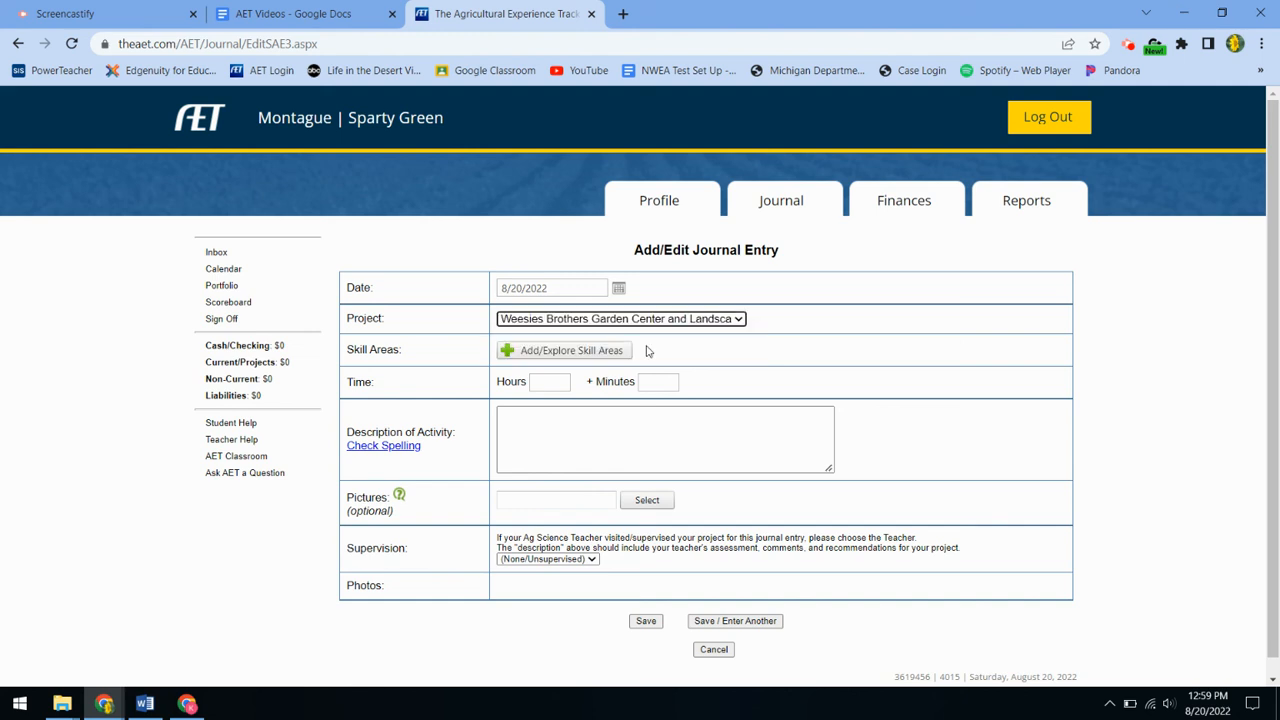
left_click(579, 355)
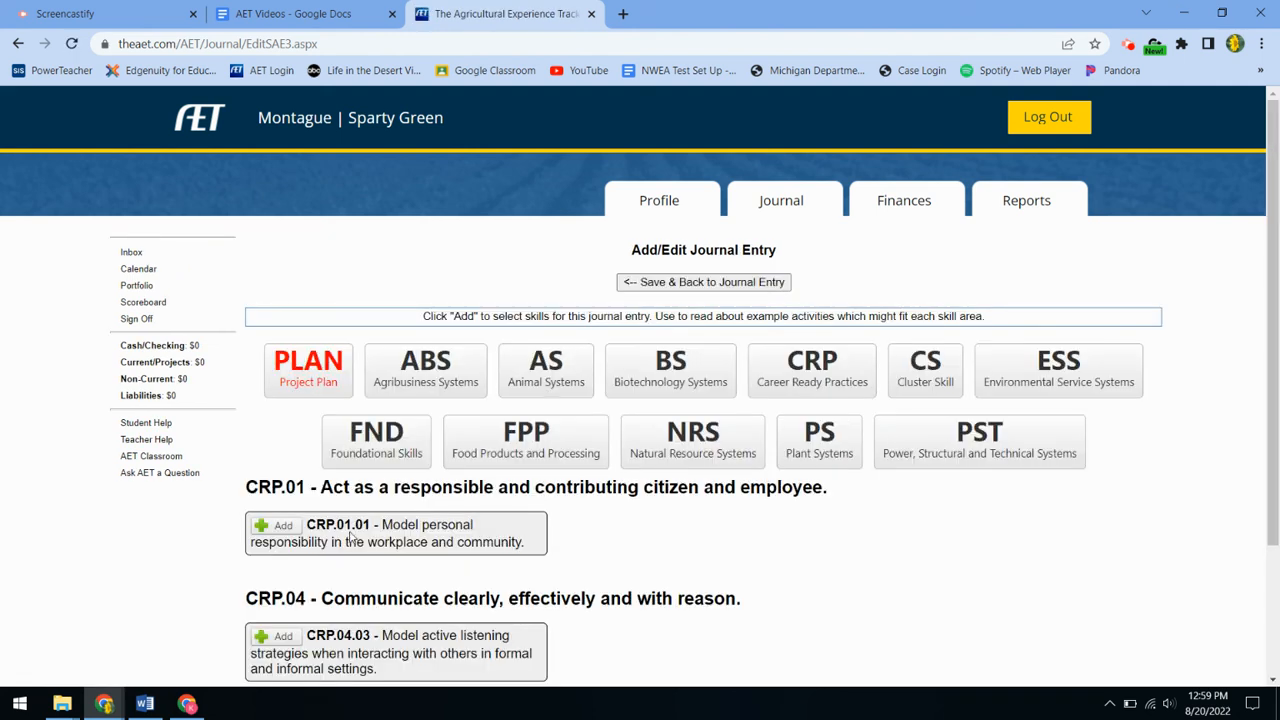
left_click(280, 530)
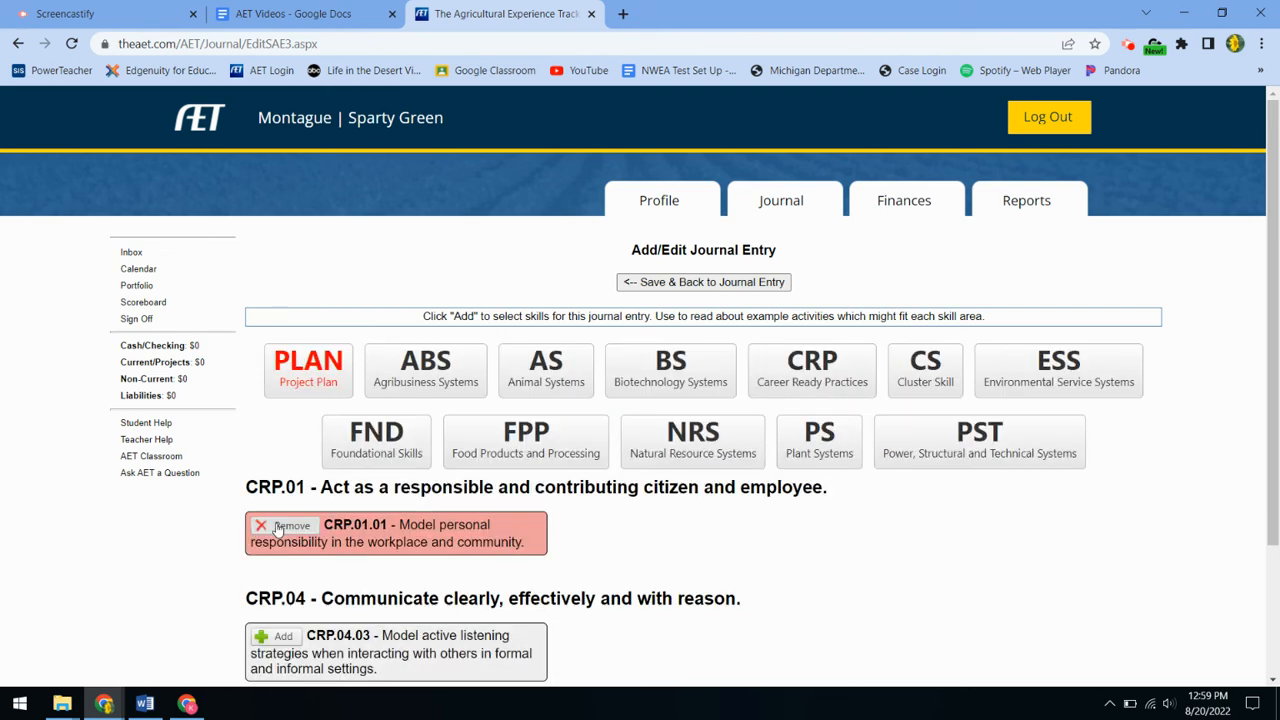
left_click(714, 284)
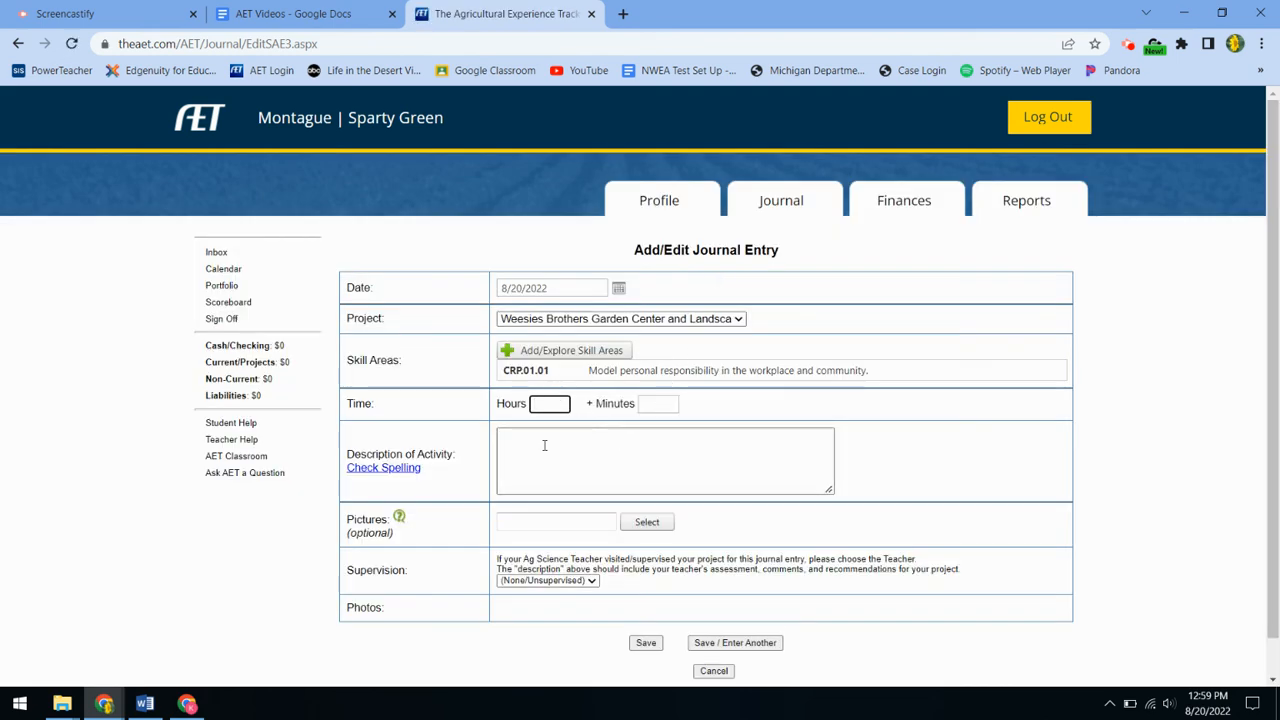
Step: Describe the activity as 'Provide an overview of what you do at the job', choose a supervising teacher, and save
left_click(544, 445)
type("Provide ")
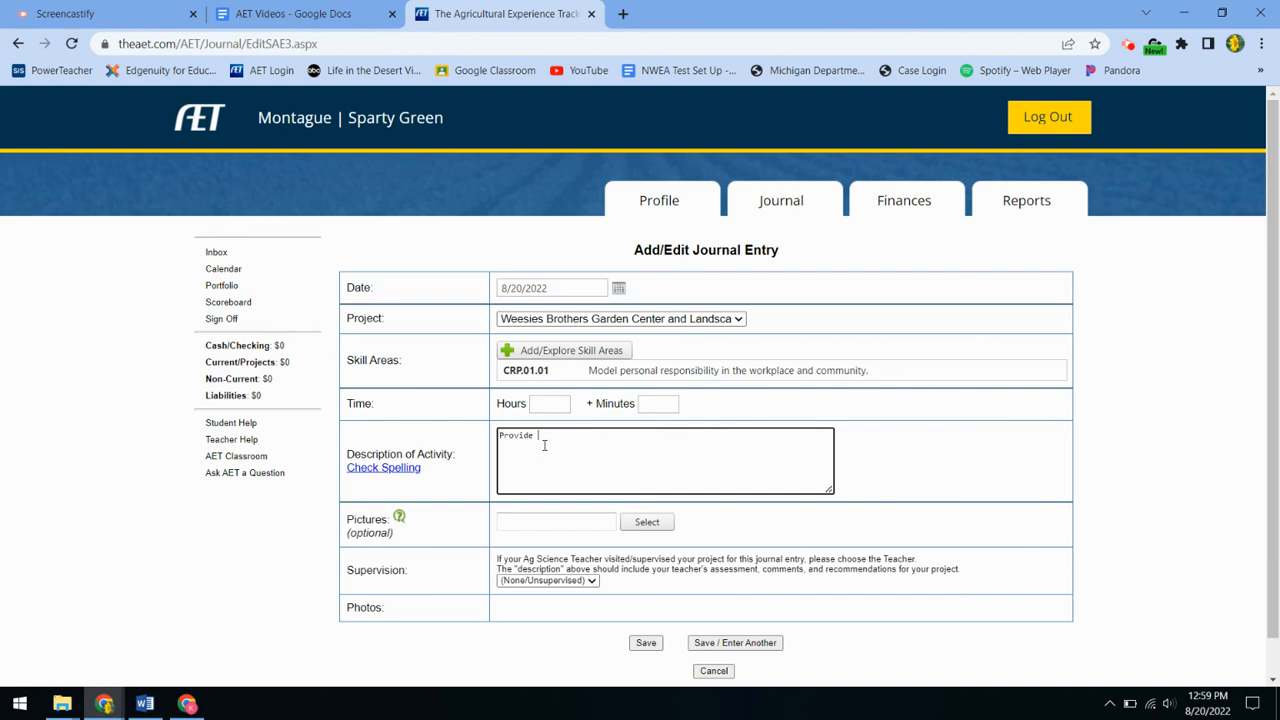
type("an overview of what you do at the job.")
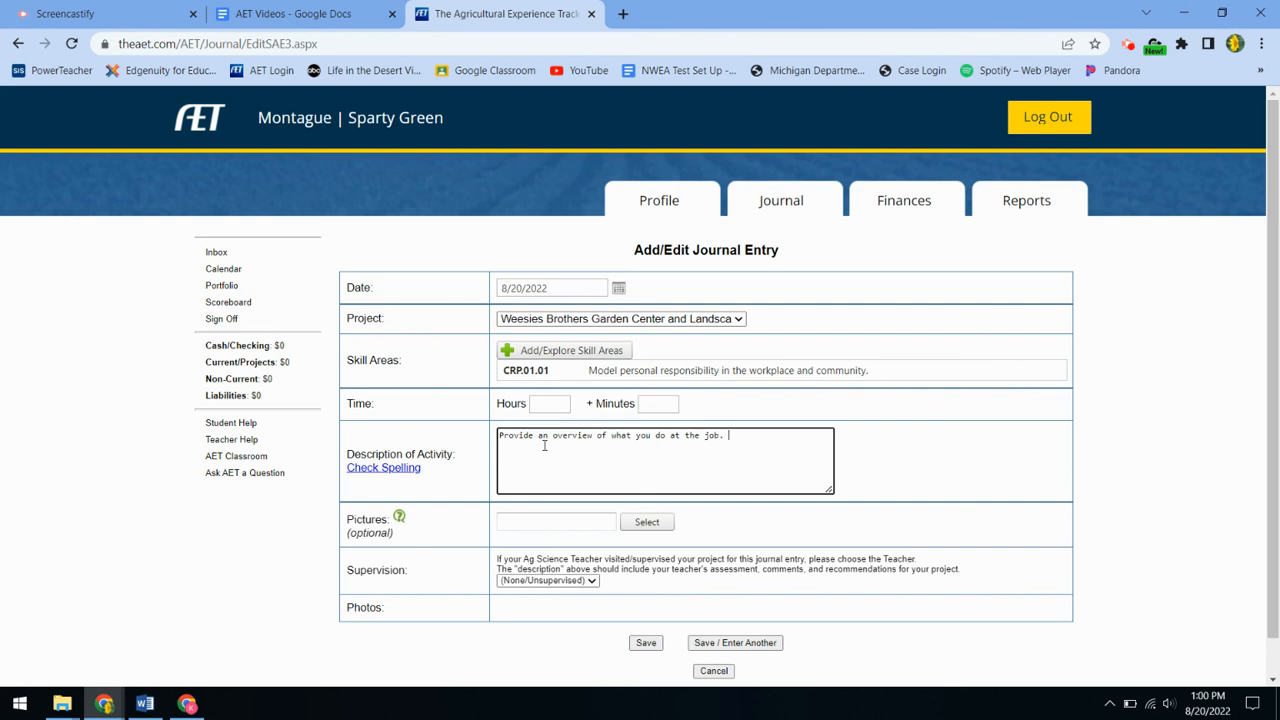
left_click(563, 581)
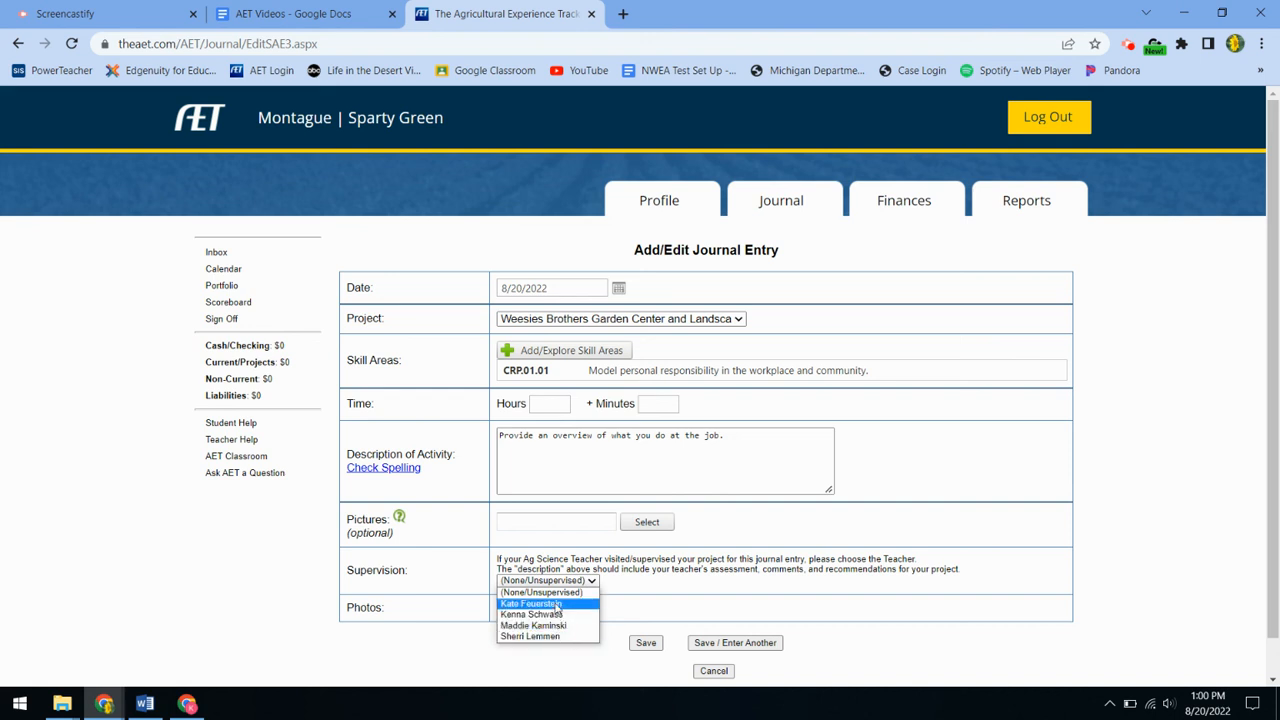
left_click(557, 604)
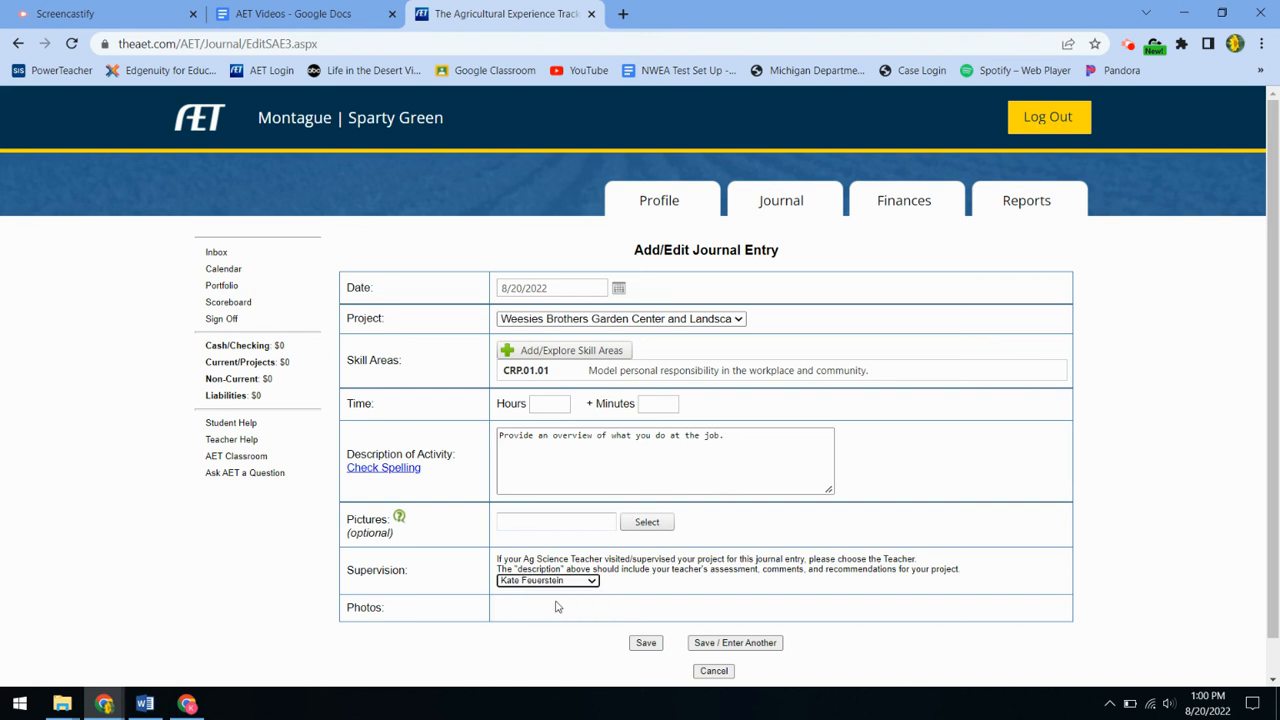
left_click(645, 643)
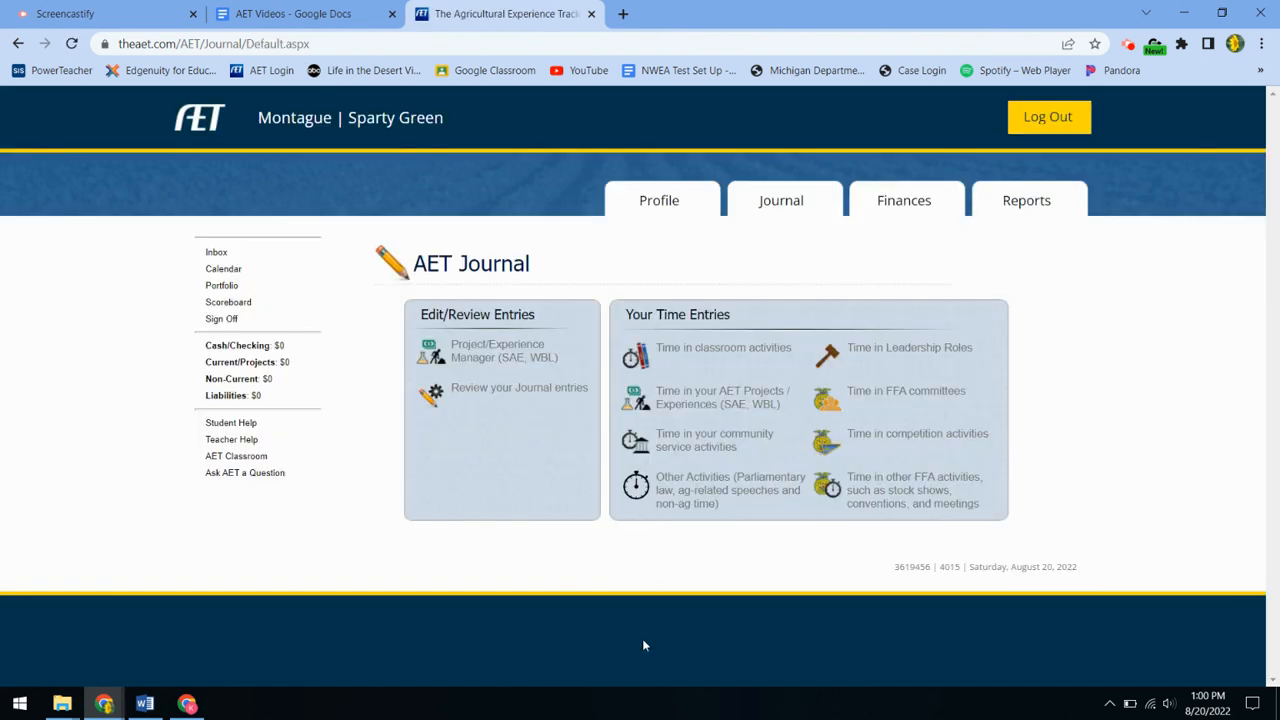
left_click(477, 356)
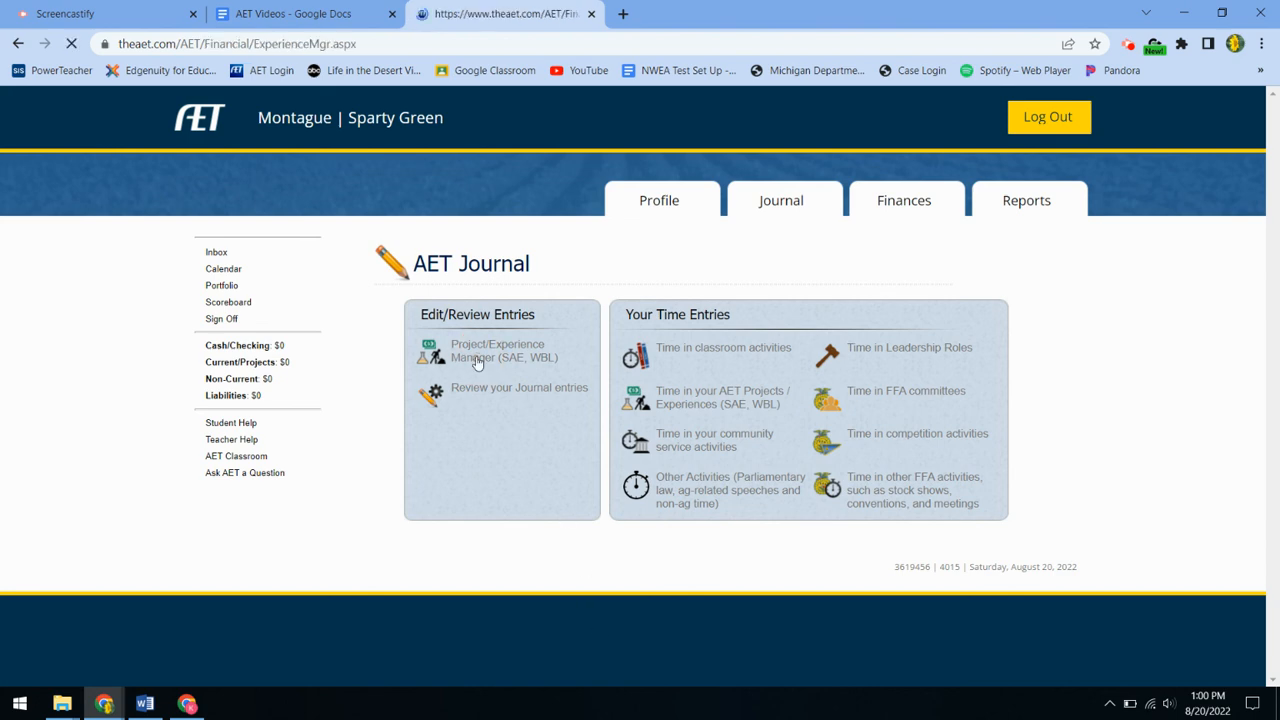